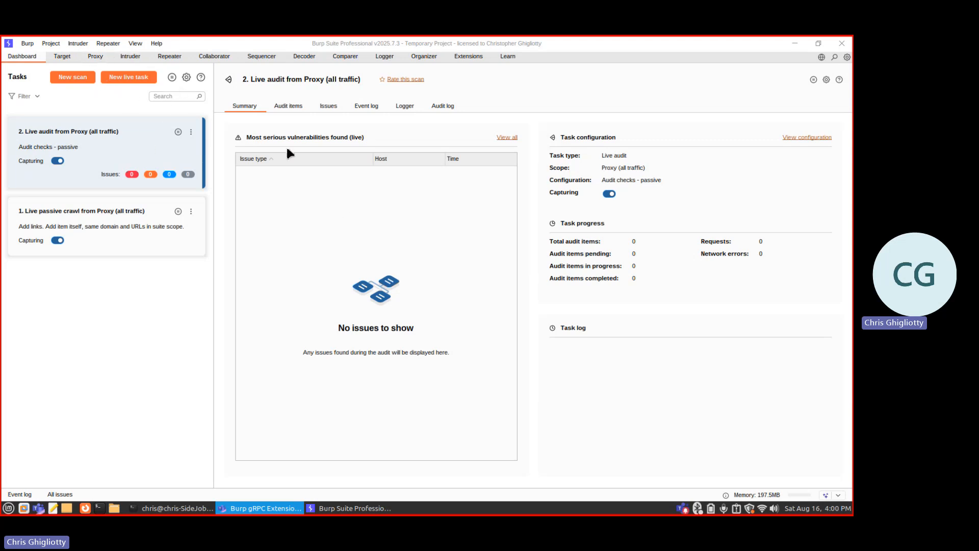
# Step: Load the Java extension burp-protobuf-decoder-1.0.0.jar from the grpc2 folder
pyautogui.click(95, 57)
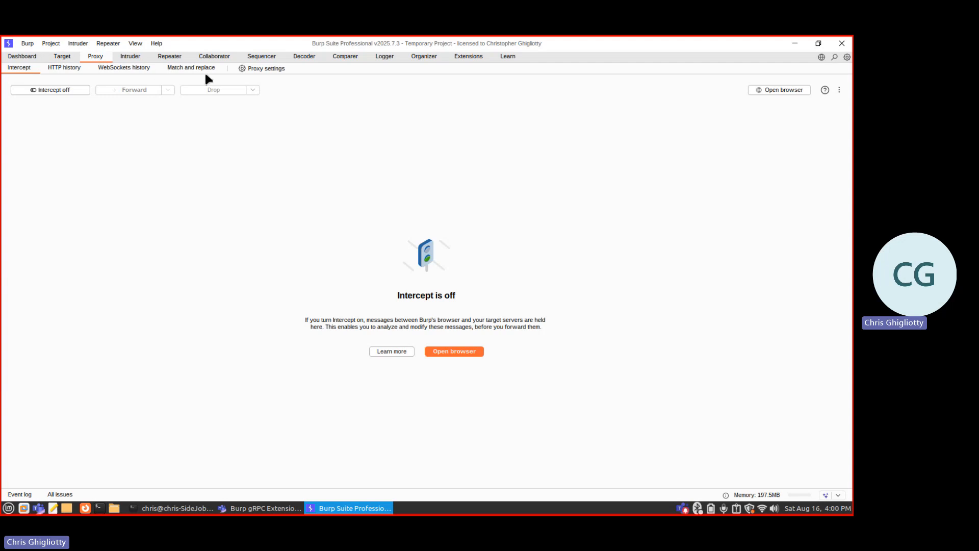
pyautogui.click(472, 65)
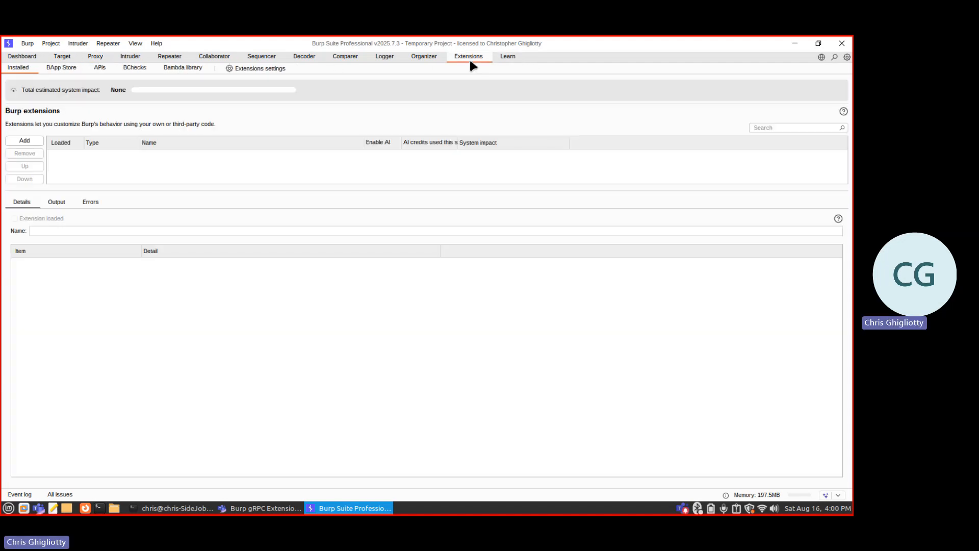
pyautogui.click(26, 141)
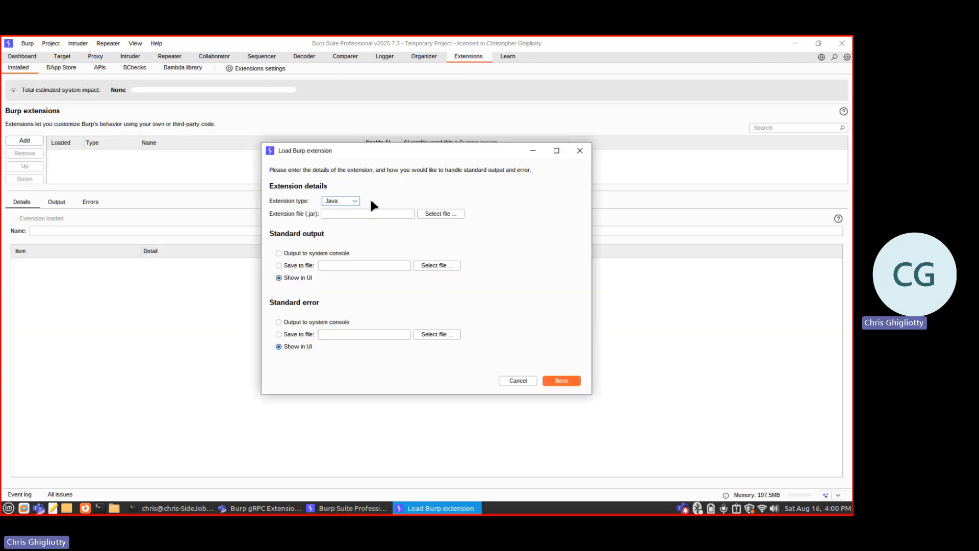
pyautogui.click(455, 213)
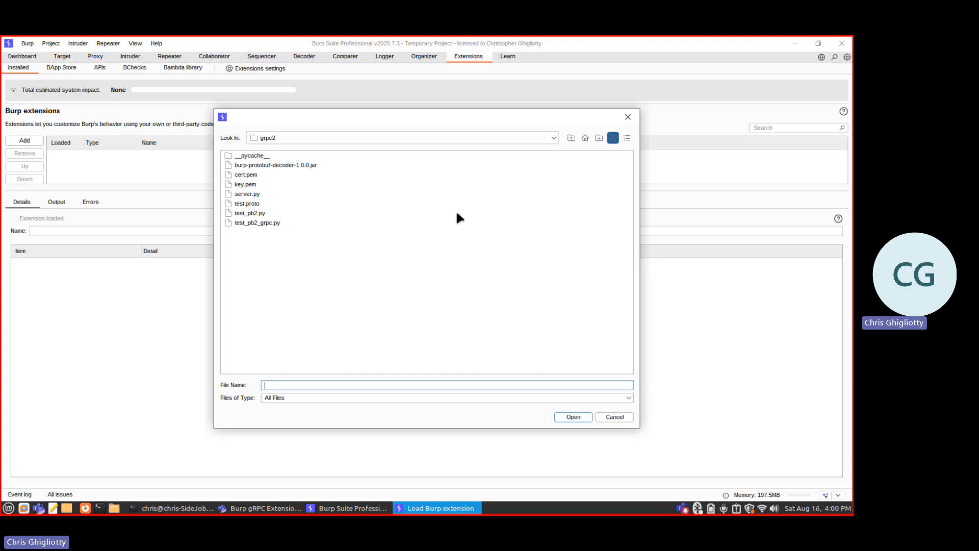
pyautogui.click(274, 164)
pyautogui.click(570, 415)
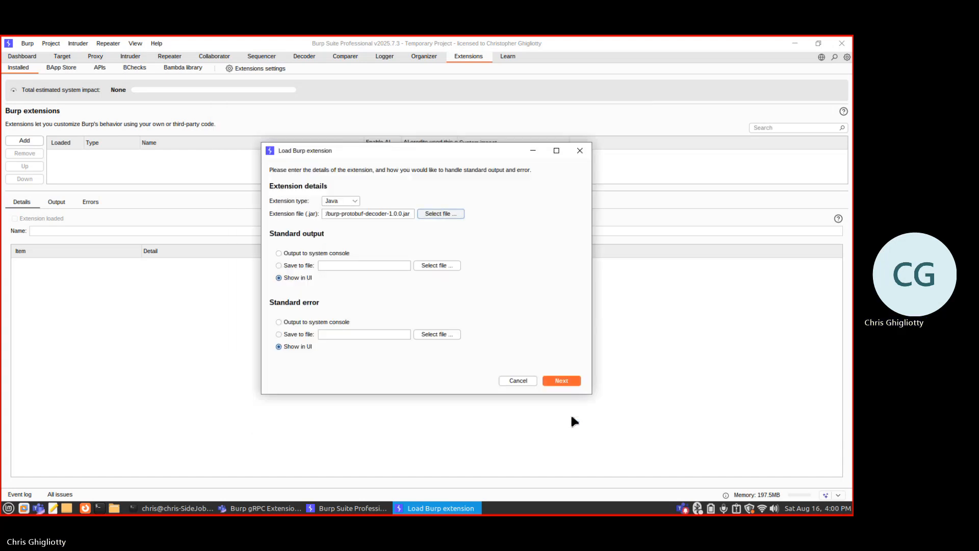
pyautogui.click(571, 380)
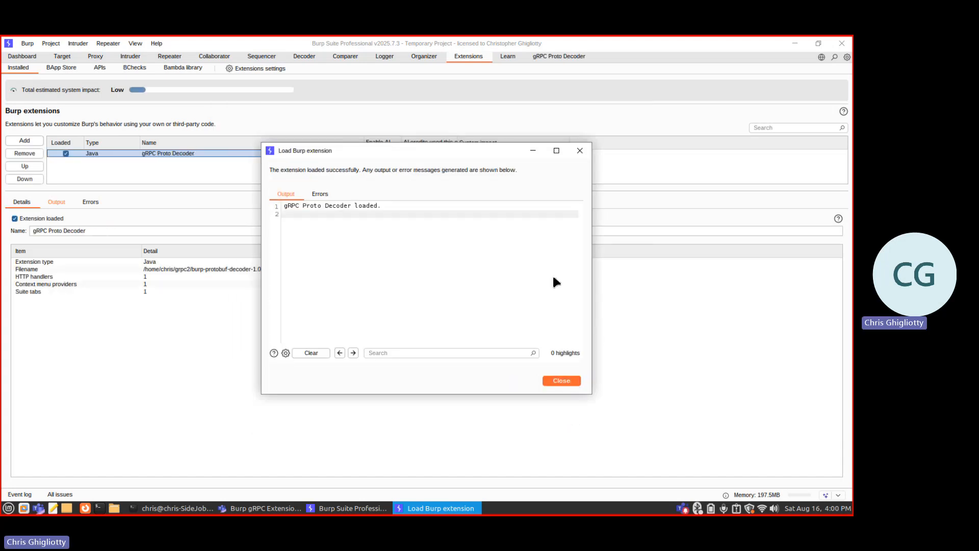
pyautogui.click(553, 382)
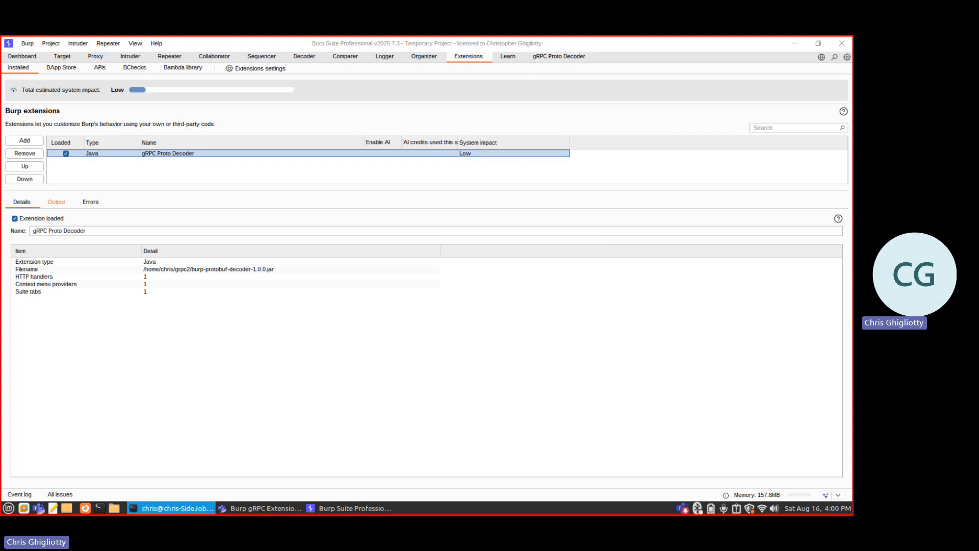
# Step: Check the output of server.py, the gRPC test server, in the terminal
pyautogui.click(171, 508)
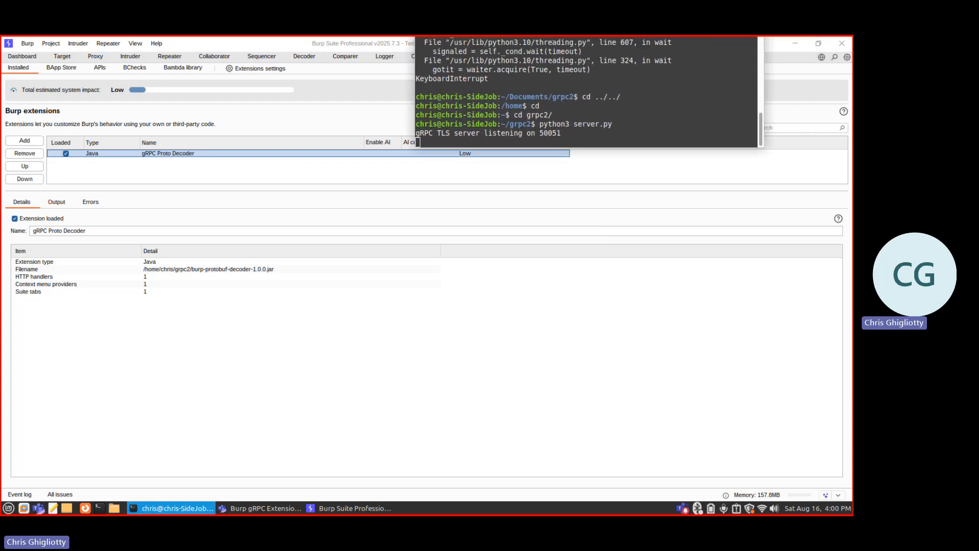
pyautogui.moveTo(590, 36); pyautogui.dragTo(590, 0)
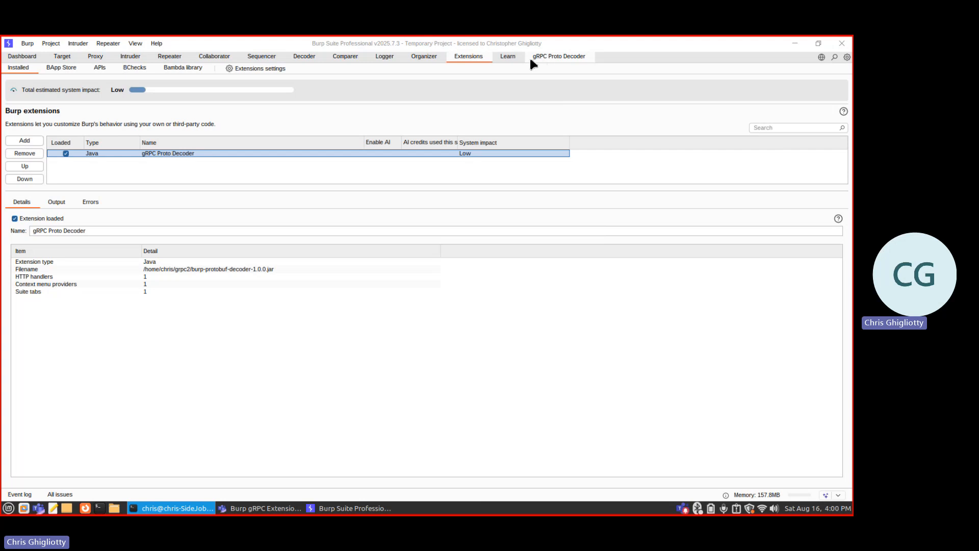
# Step: Import test.proto from the grpc2 folder into the gRPC Proto Decoder
pyautogui.click(554, 60)
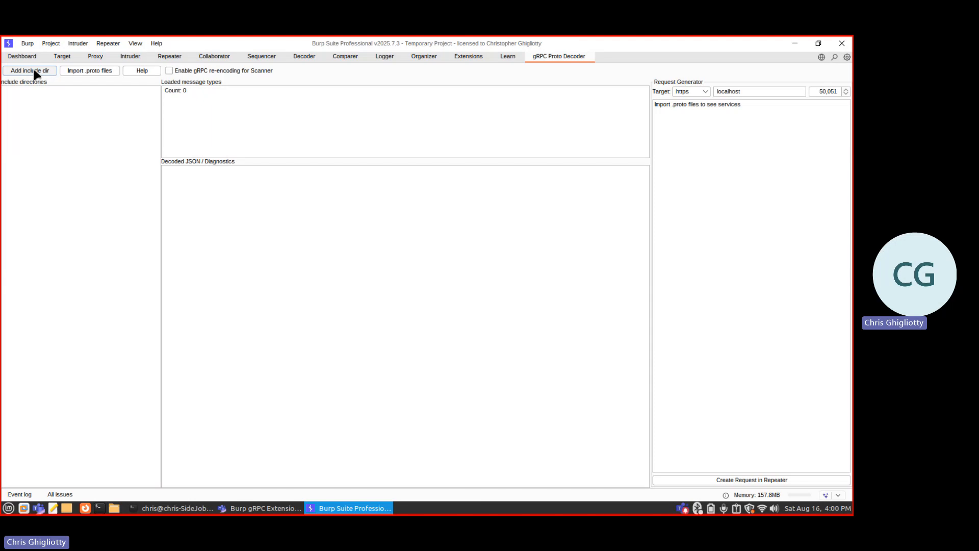
pyautogui.click(98, 72)
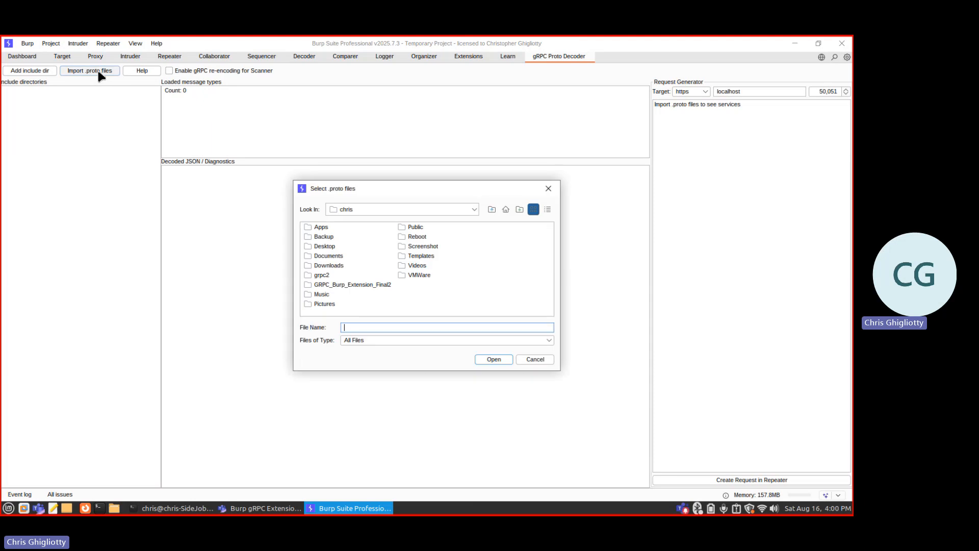
pyautogui.doubleClick(323, 275)
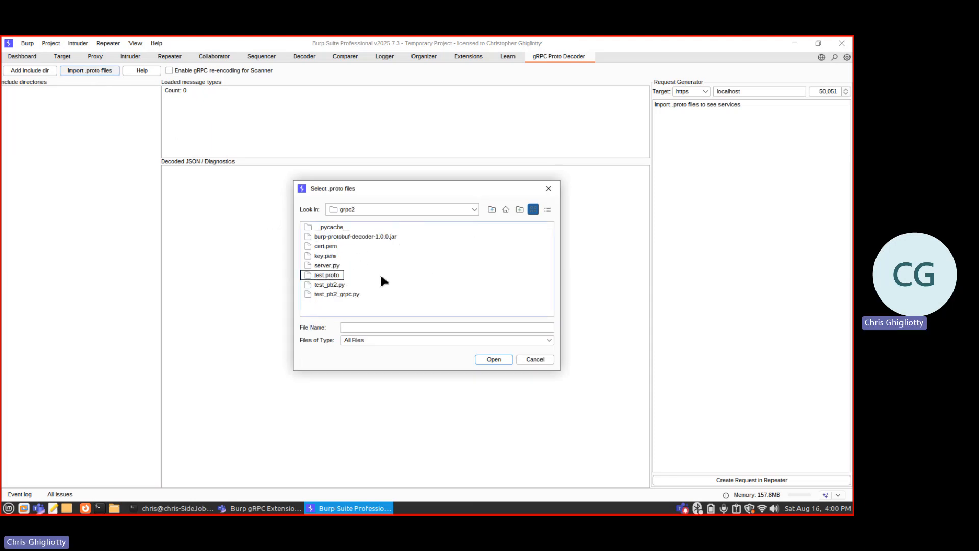
pyautogui.click(326, 275)
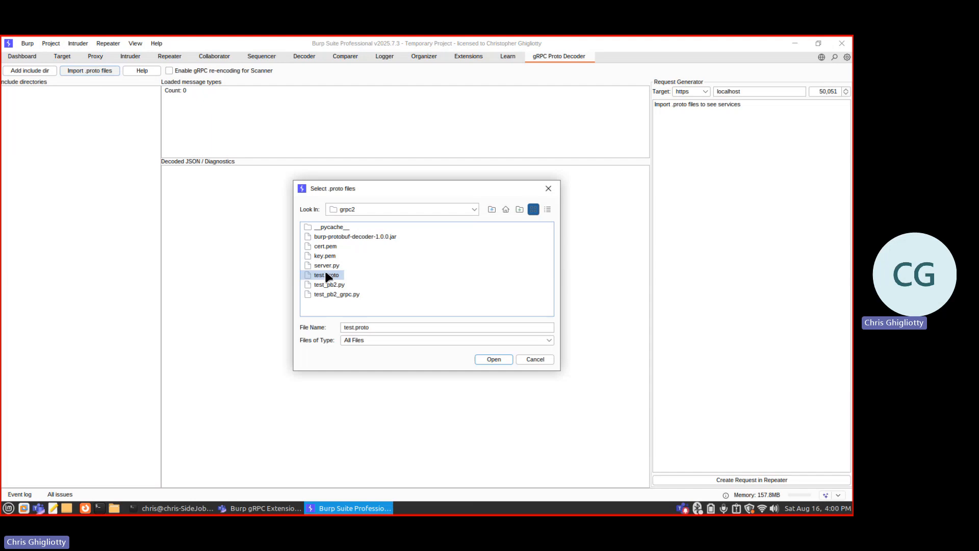
pyautogui.click(494, 360)
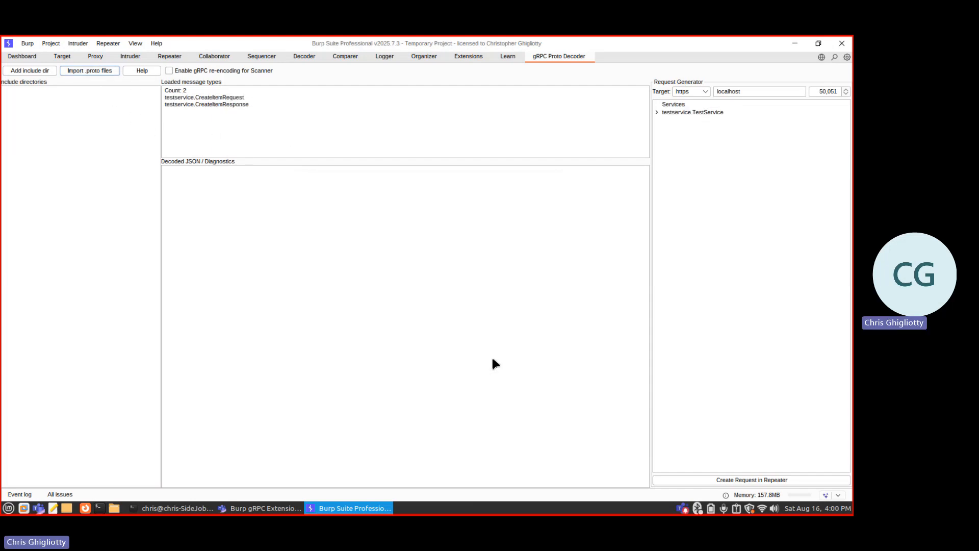
# Step: Generate a Repeater request for the CreateItem method of testservice.TestService and open it
pyautogui.click(659, 112)
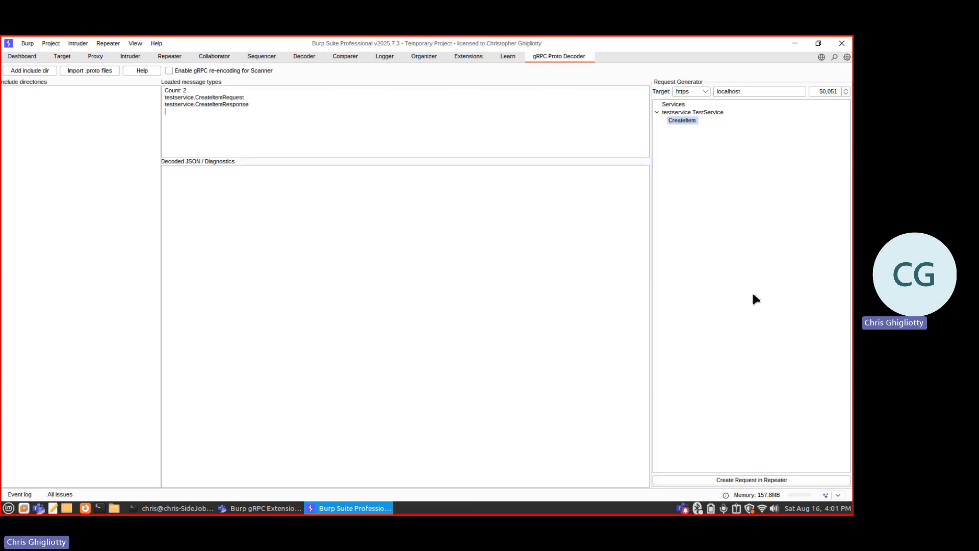
pyautogui.click(735, 482)
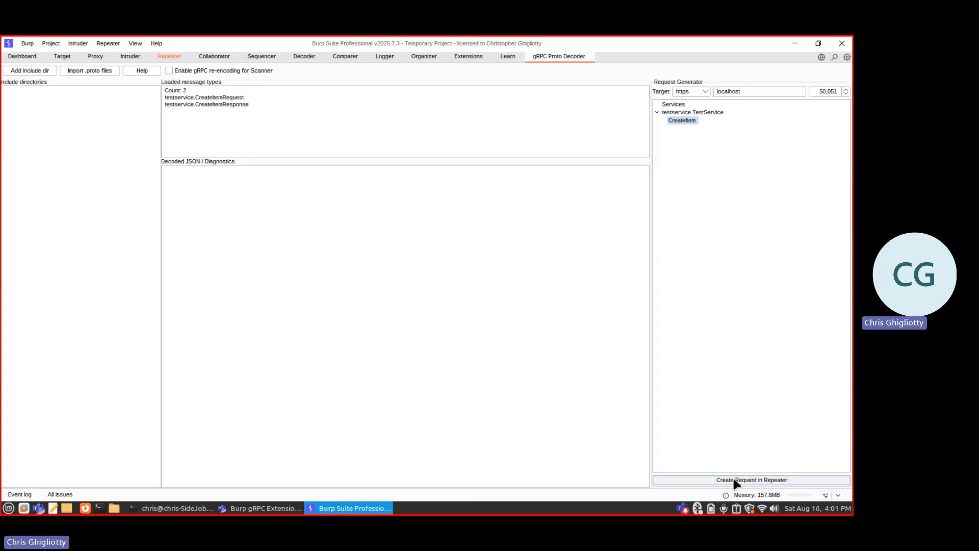
pyautogui.click(174, 53)
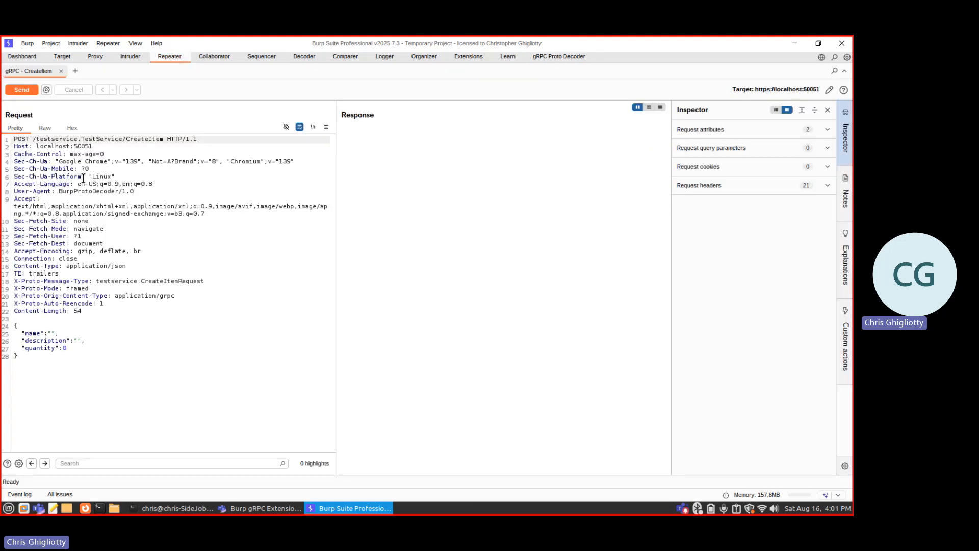
# Step: Fill in the request's JSON body with a test name, the description "gRPC Testing" and the quantity 5
pyautogui.click(51, 333)
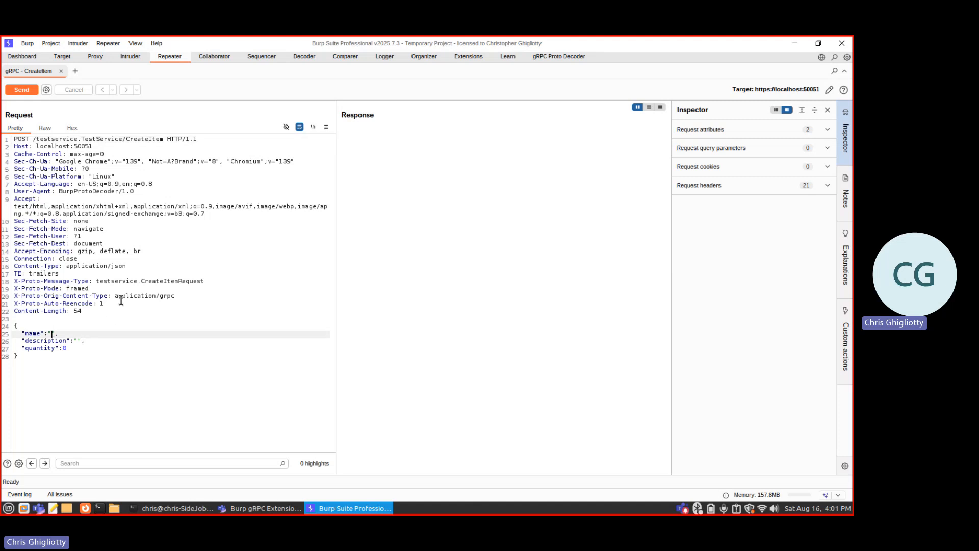
pyautogui.write('Tester McTest')
pyautogui.click(82, 347)
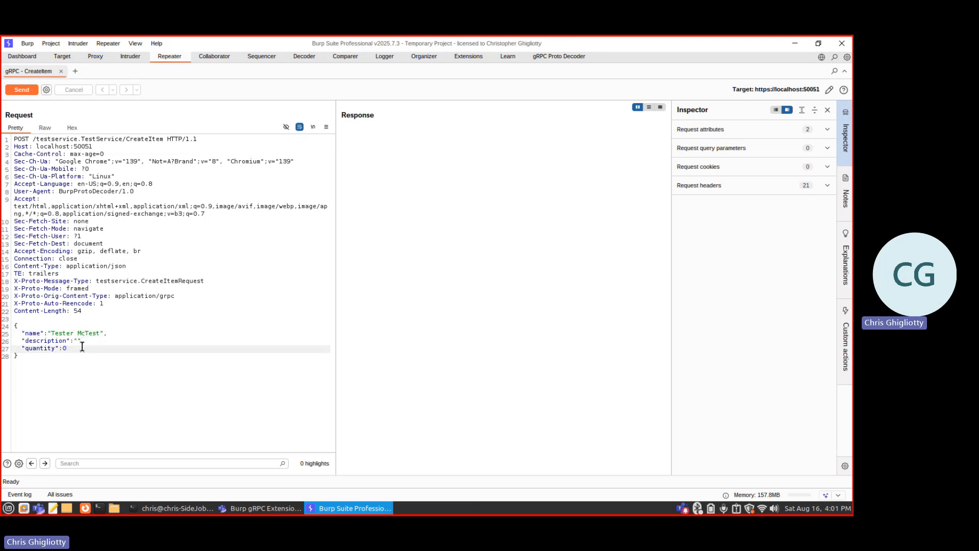
pyautogui.click(81, 340)
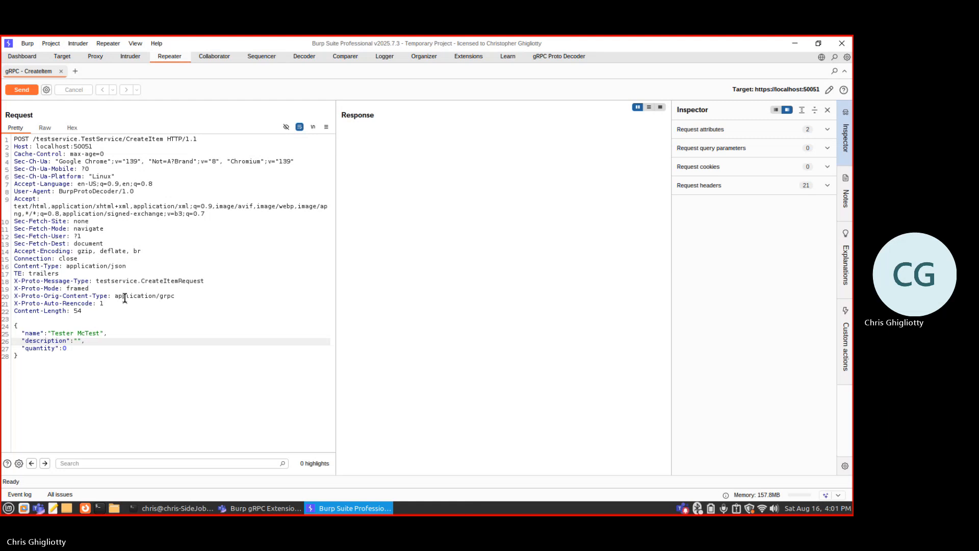
pyautogui.click(79, 341)
pyautogui.write('gRP')
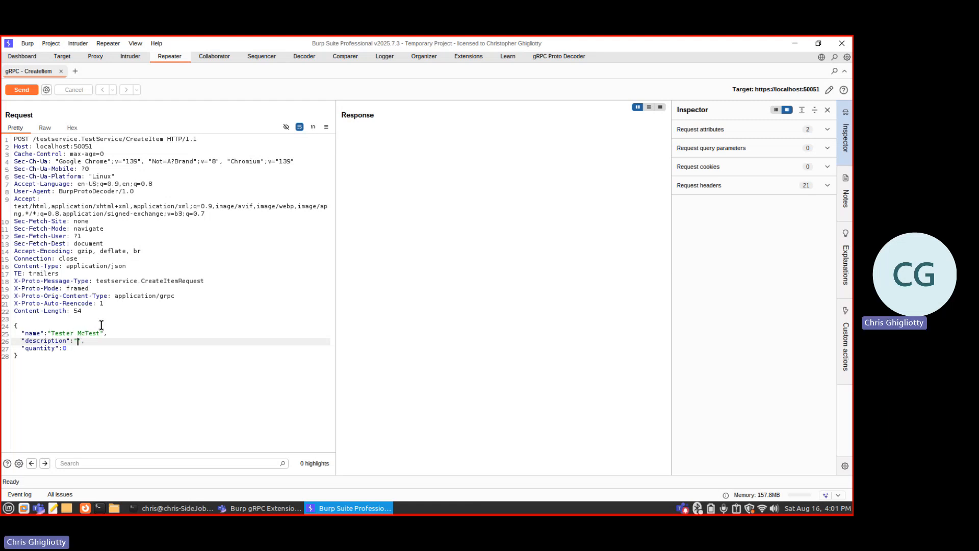
pyautogui.write('C Test')
pyautogui.press('BackSpace')
pyautogui.press('BackSpace')
pyautogui.press('BackSpace')
pyautogui.write('esting')
pyautogui.press('Down')
pyautogui.press('BackSpace')
pyautogui.write('5')
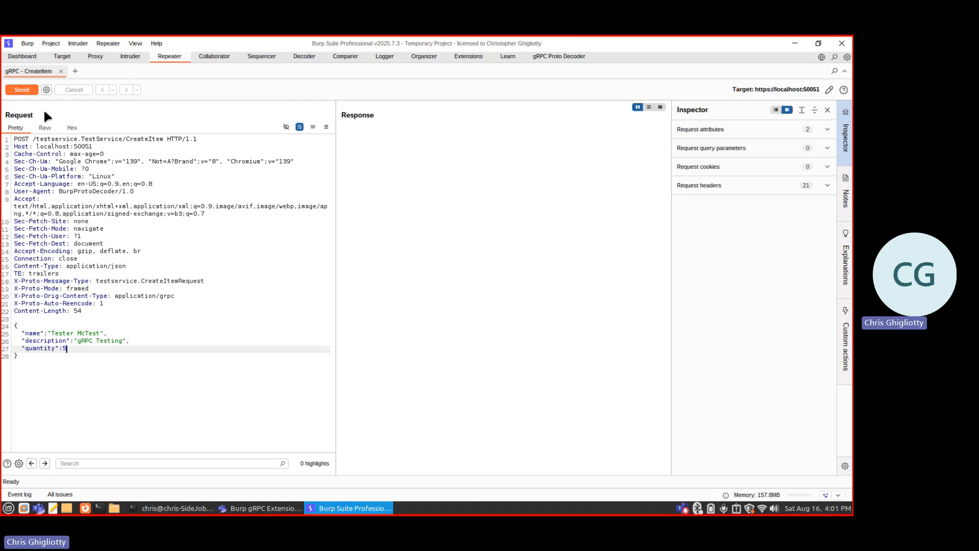
# Step: Send the CreateItem request and inspect the encoded body of its entry in Logger
pyautogui.click(21, 93)
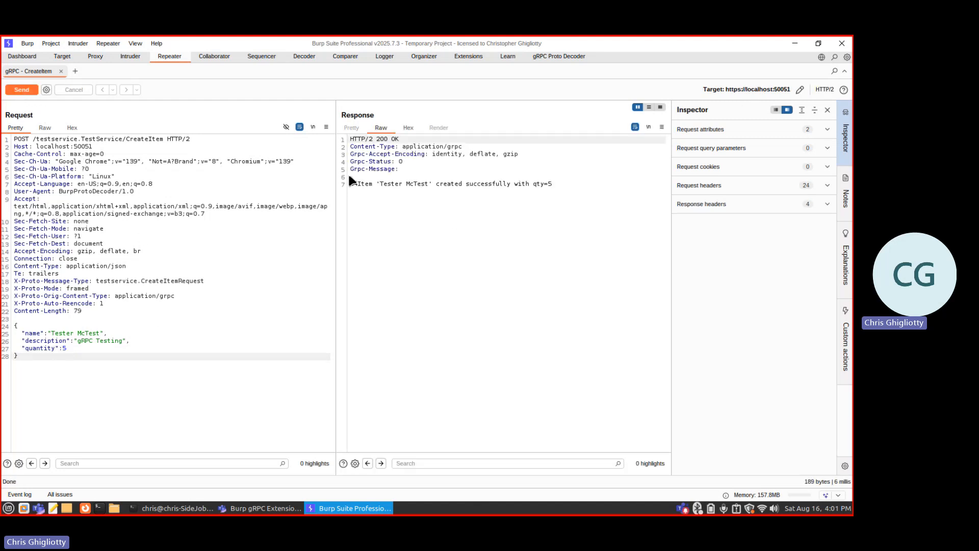
pyautogui.moveTo(350, 178); pyautogui.dragTo(553, 169)
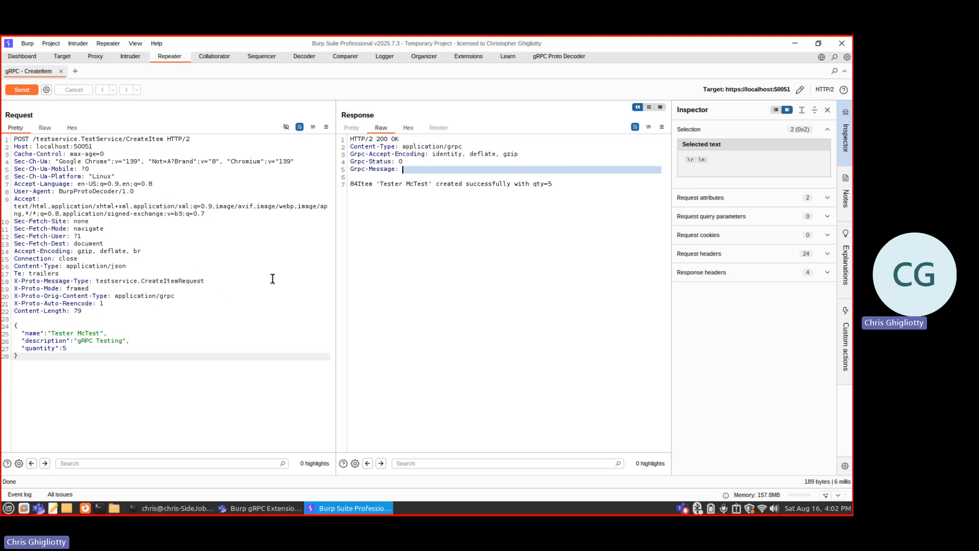
pyautogui.click(387, 59)
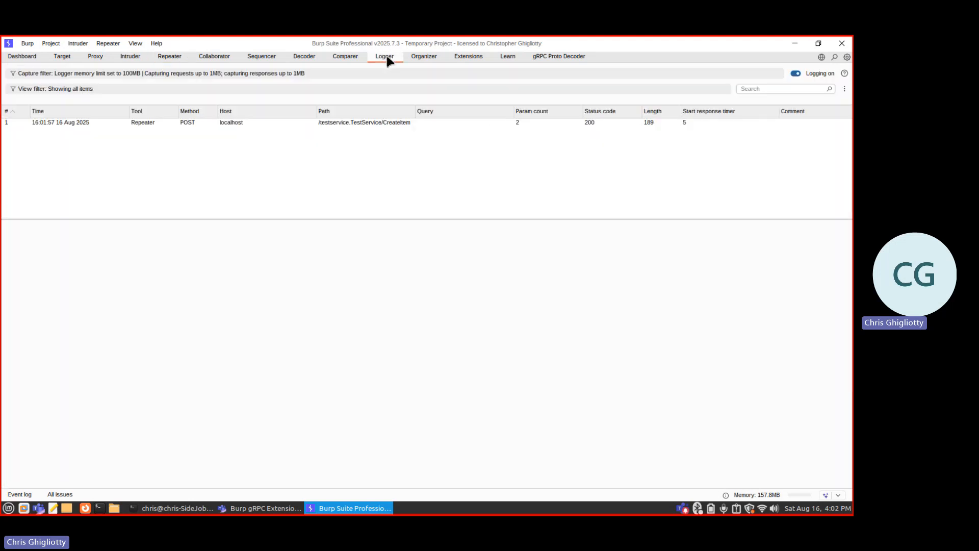
pyautogui.click(223, 123)
pyautogui.moveTo(38, 400); pyautogui.dragTo(169, 431)
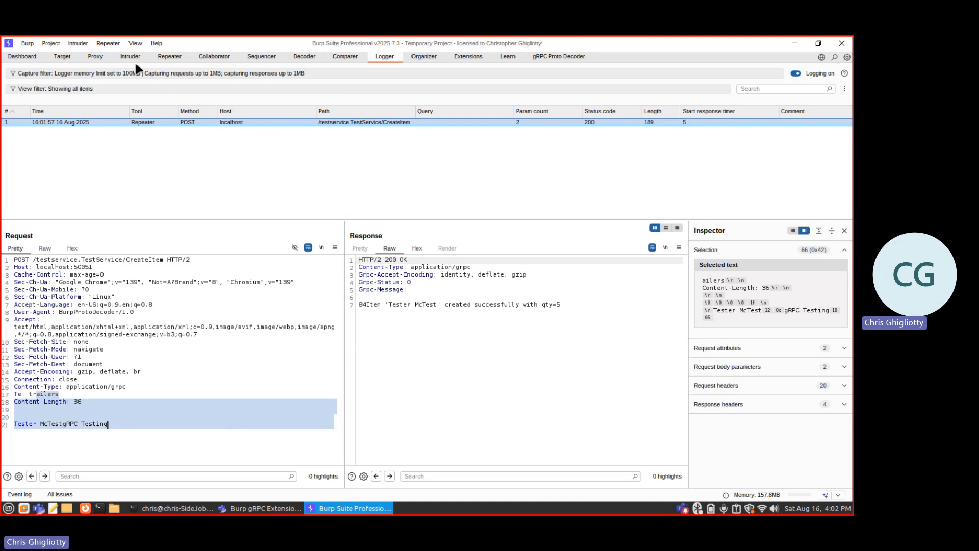
# Step: Review the gRPC Proto Decoder's decode and encode commands available for the CreateItem request in Repeater
pyautogui.click(162, 56)
pyautogui.rightClick(172, 251)
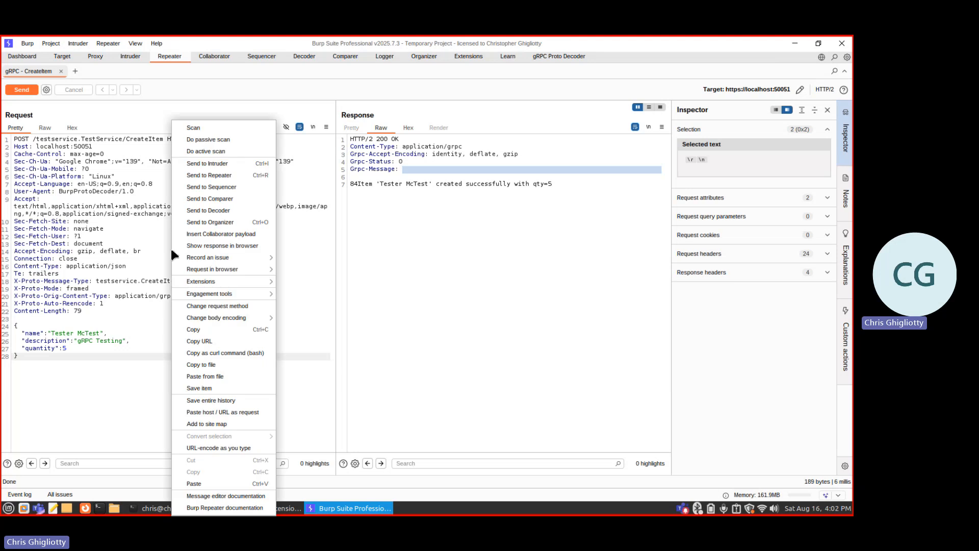
pyautogui.moveTo(244, 281)
pyautogui.moveTo(321, 282)
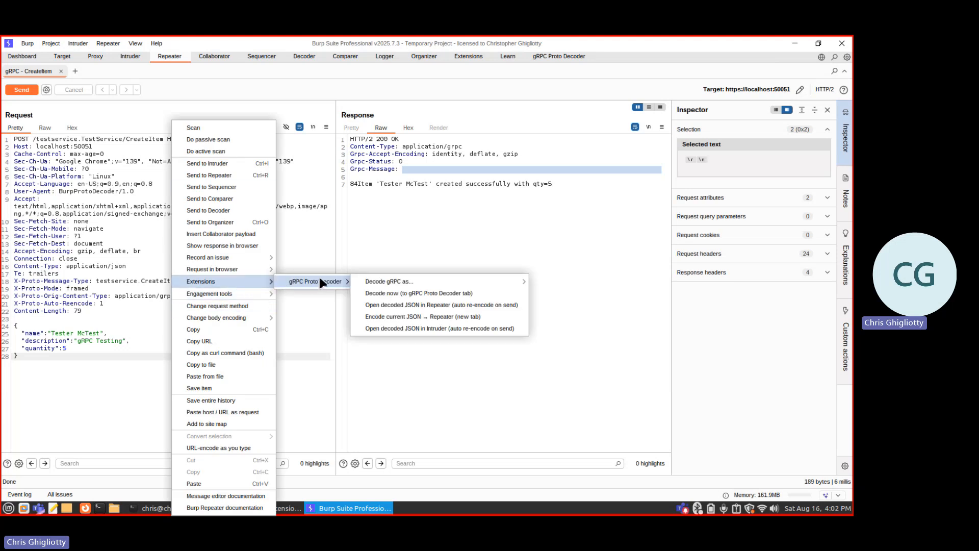
pyautogui.moveTo(390, 282)
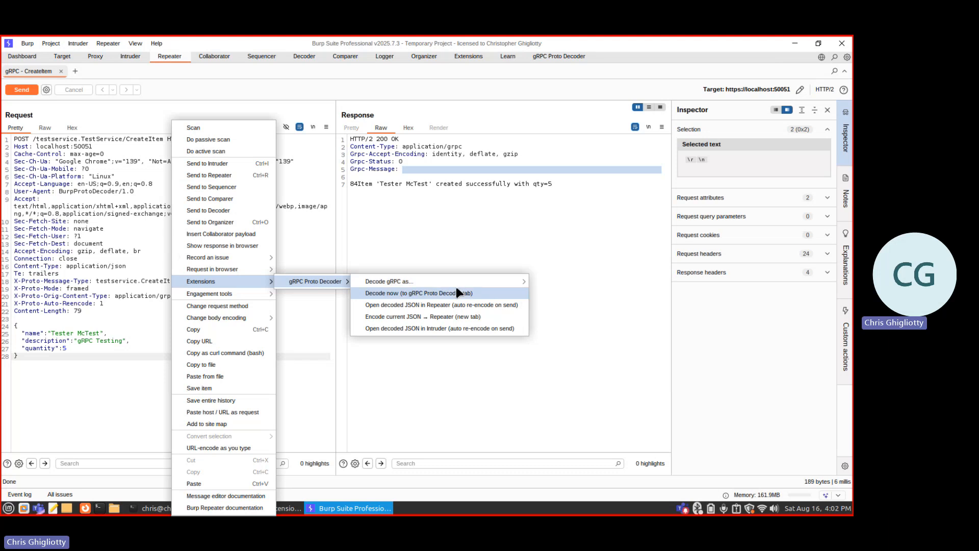
pyautogui.moveTo(476, 282)
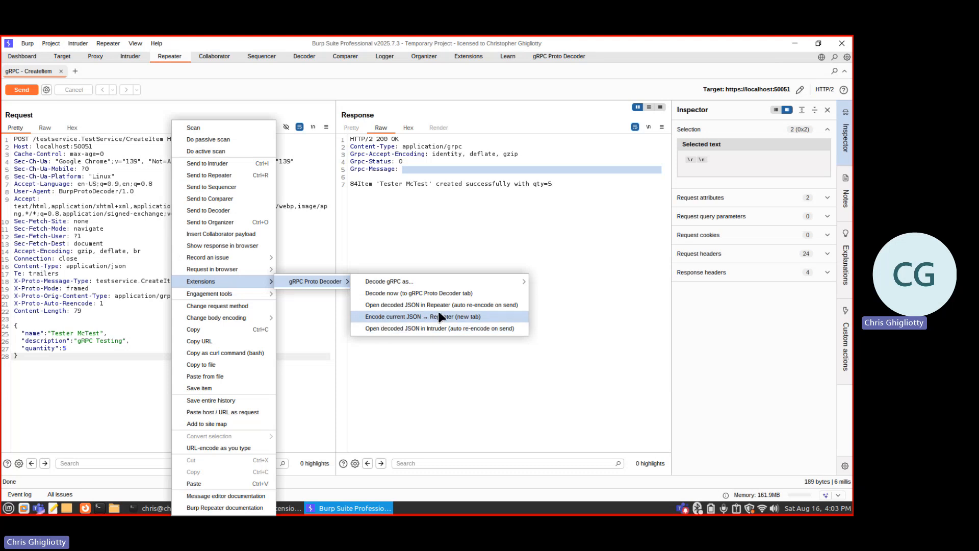
pyautogui.click(134, 333)
# Step: Encode the request's current JSON into a new Repeater request and compare its body with the original CreateItem request
pyautogui.rightClick(134, 332)
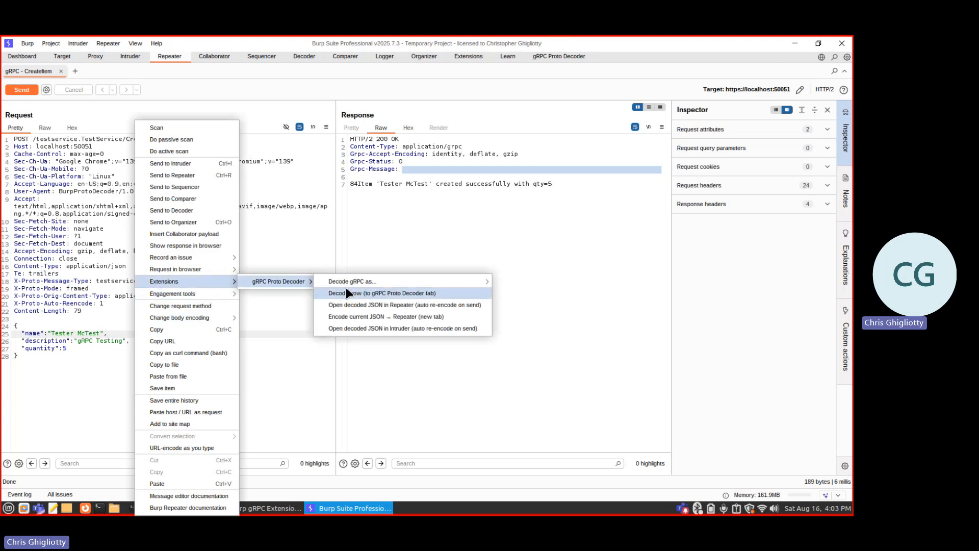
pyautogui.click(363, 317)
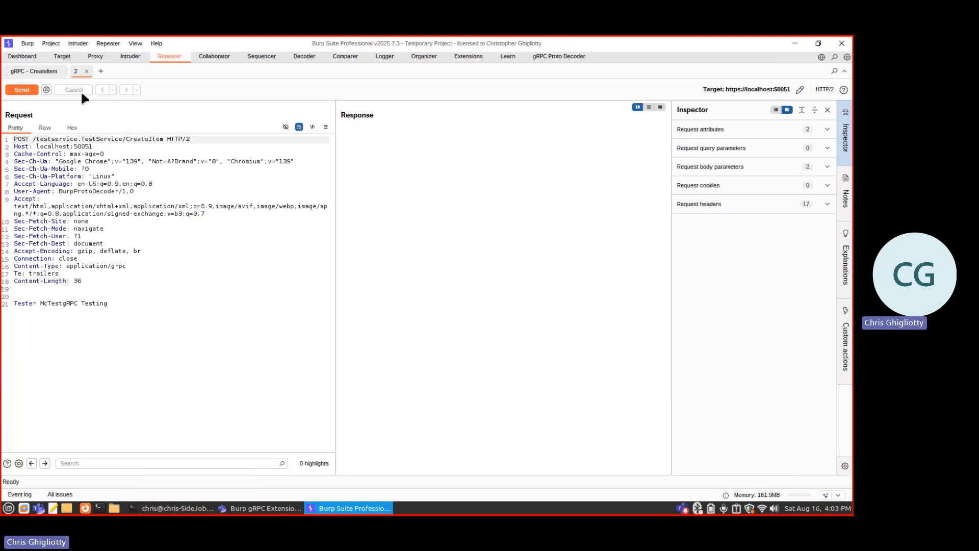
pyautogui.moveTo(26, 288); pyautogui.dragTo(74, 357)
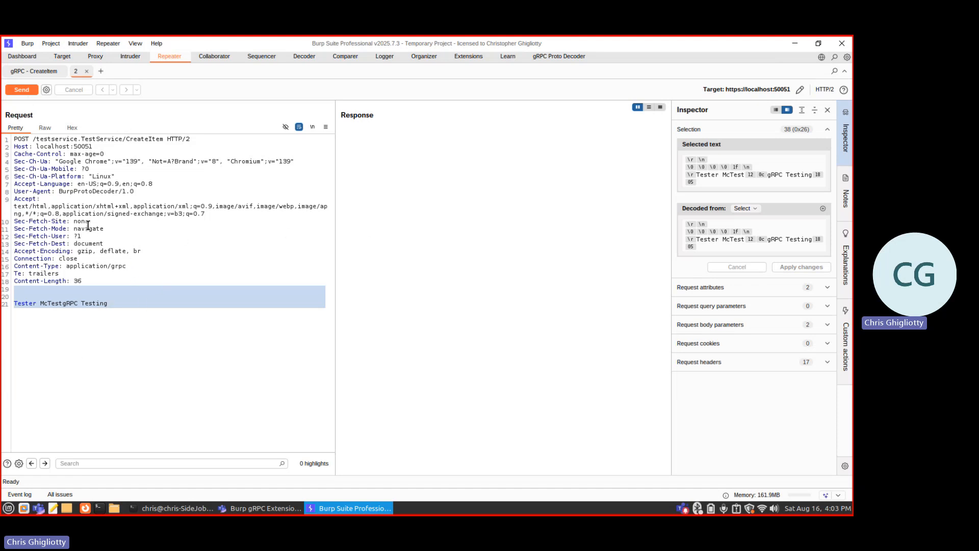
pyautogui.click(30, 72)
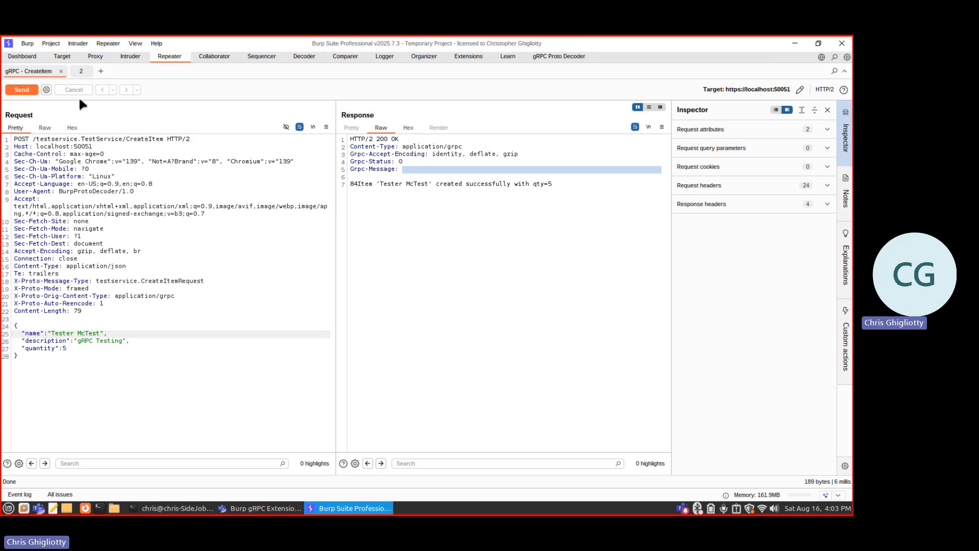
pyautogui.click(77, 71)
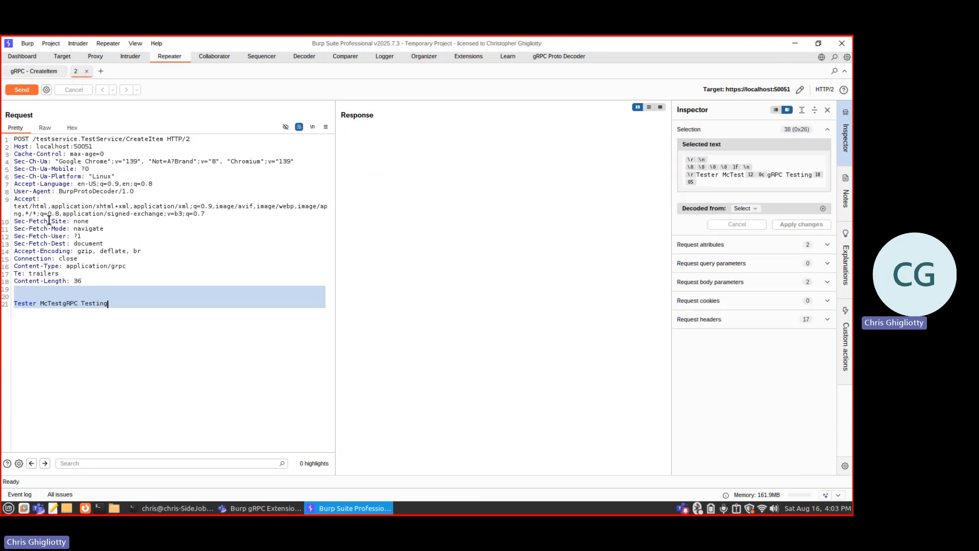
# Step: Send the encoded request in Repeater, and pass the original JSON-bodied CreateItem request to Intruder
pyautogui.click(29, 87)
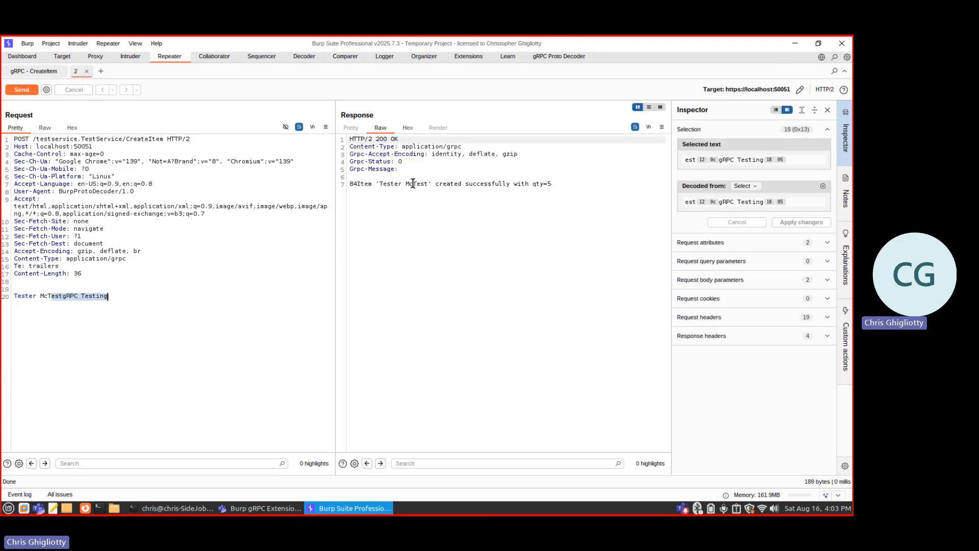
pyautogui.click(41, 70)
pyautogui.rightClick(102, 335)
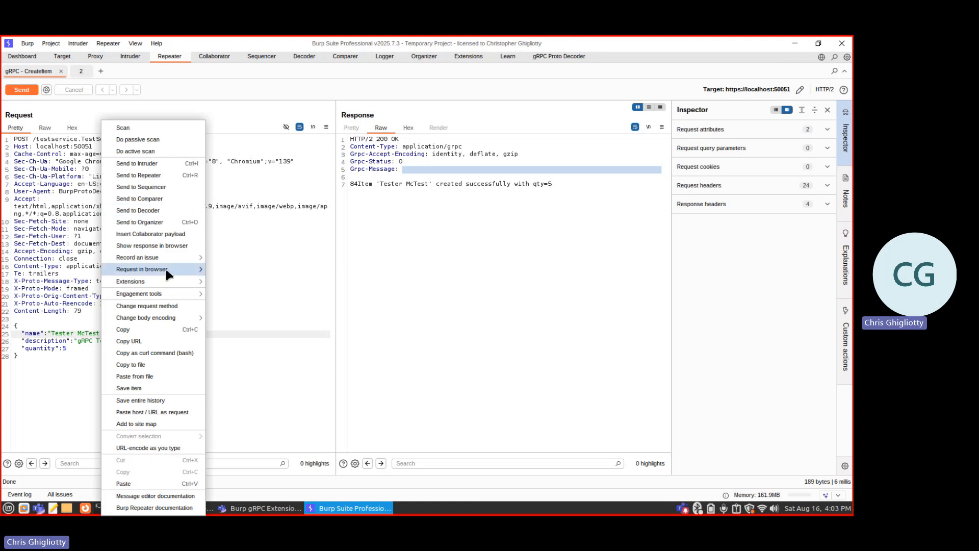
pyautogui.moveTo(180, 281)
pyautogui.moveTo(270, 282)
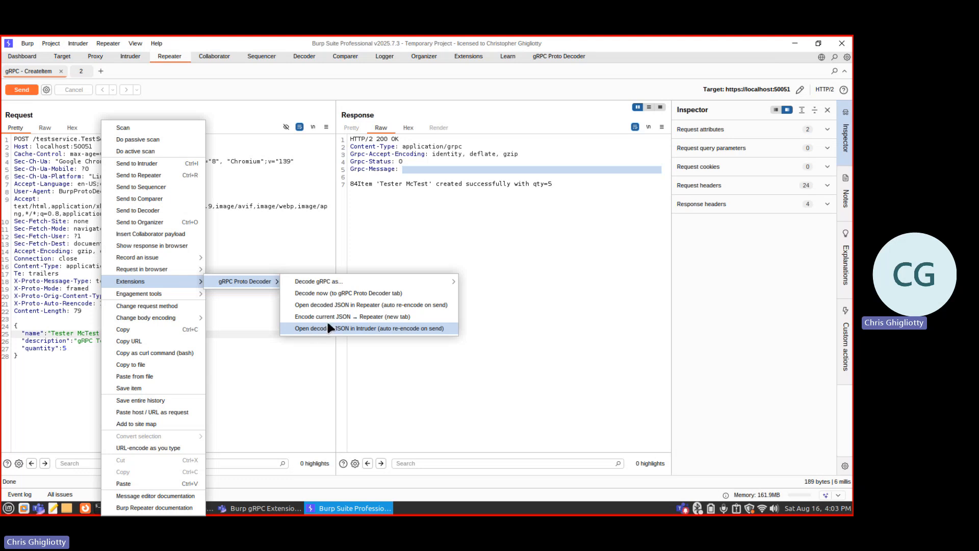
pyautogui.moveTo(319, 281)
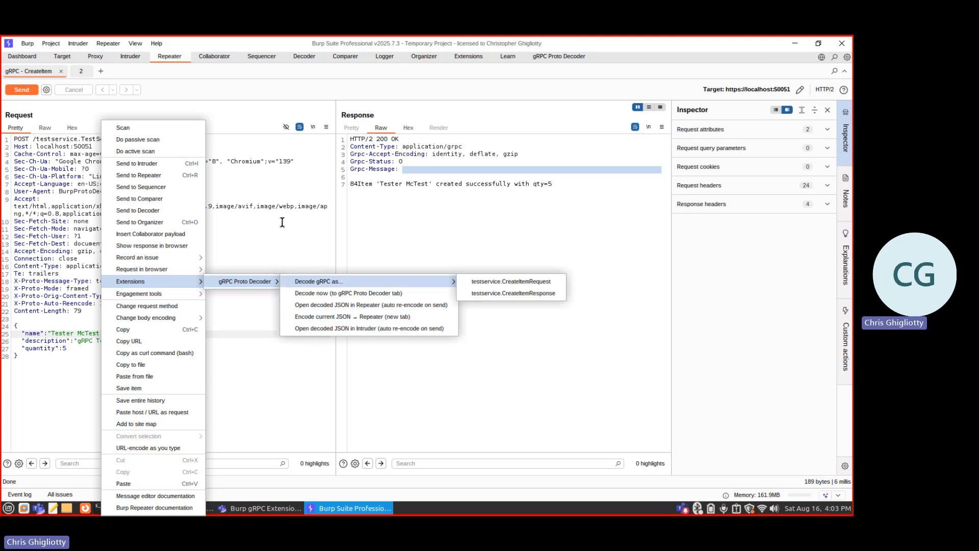
pyautogui.click(176, 163)
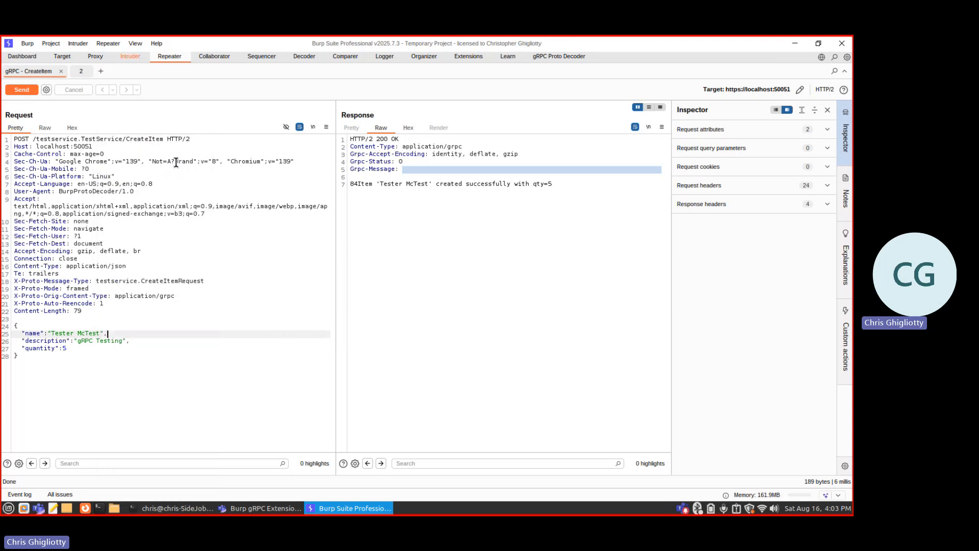
pyautogui.click(136, 56)
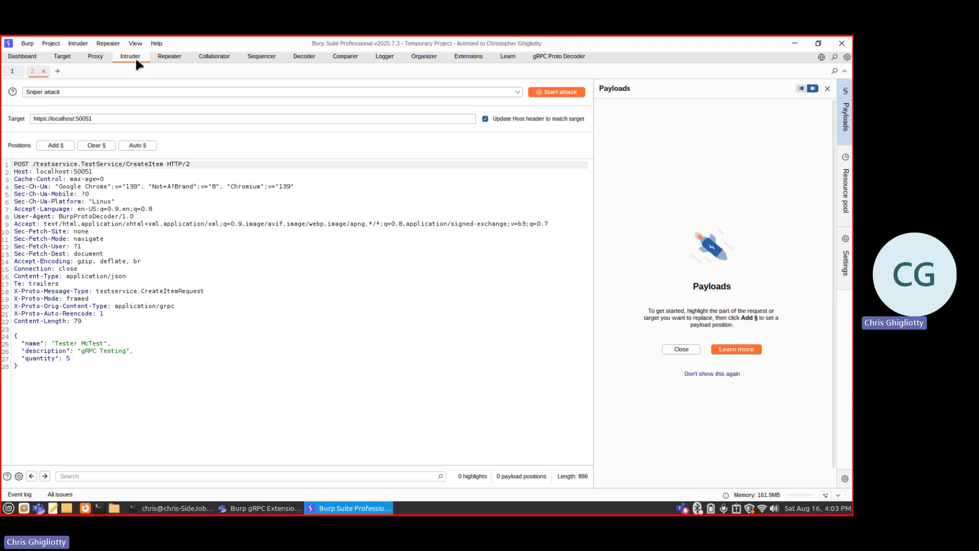
# Step: Add an empty payload position directly after the name value in the Intruder request's JSON body
pyautogui.click(104, 338)
pyautogui.click(104, 344)
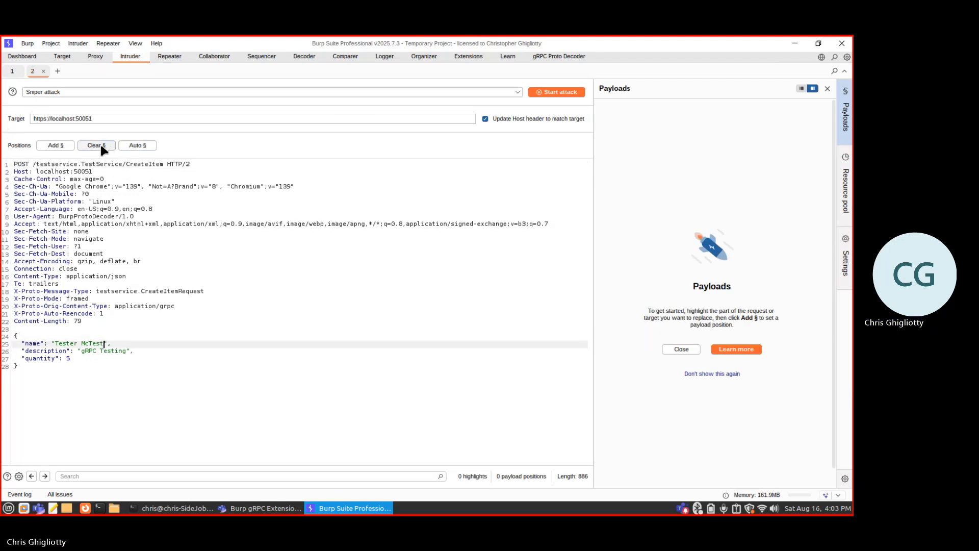
pyautogui.click(56, 147)
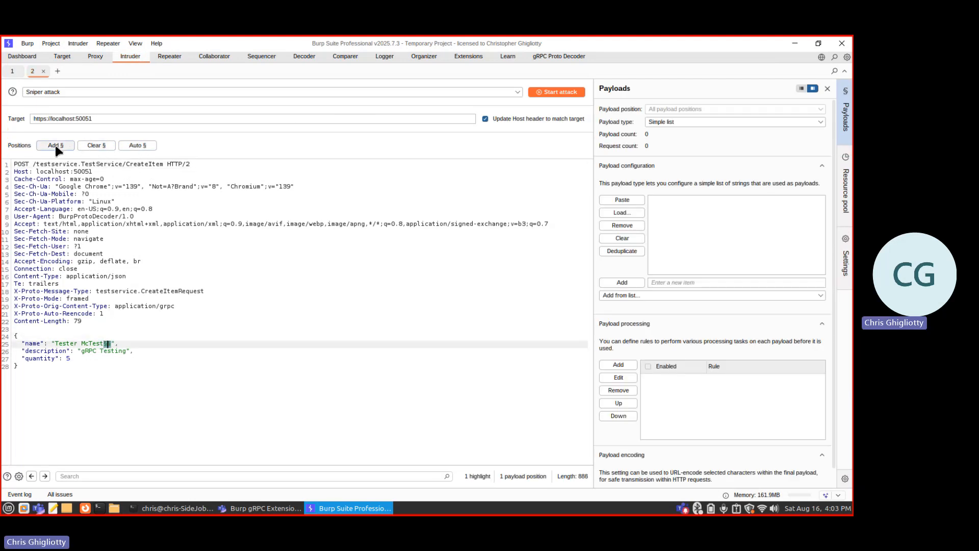
# Step: Configure a Numbers payload running sequentially from 0 to 10 in steps of 1, and start the Sniper attack
pyautogui.click(682, 121)
pyautogui.click(672, 204)
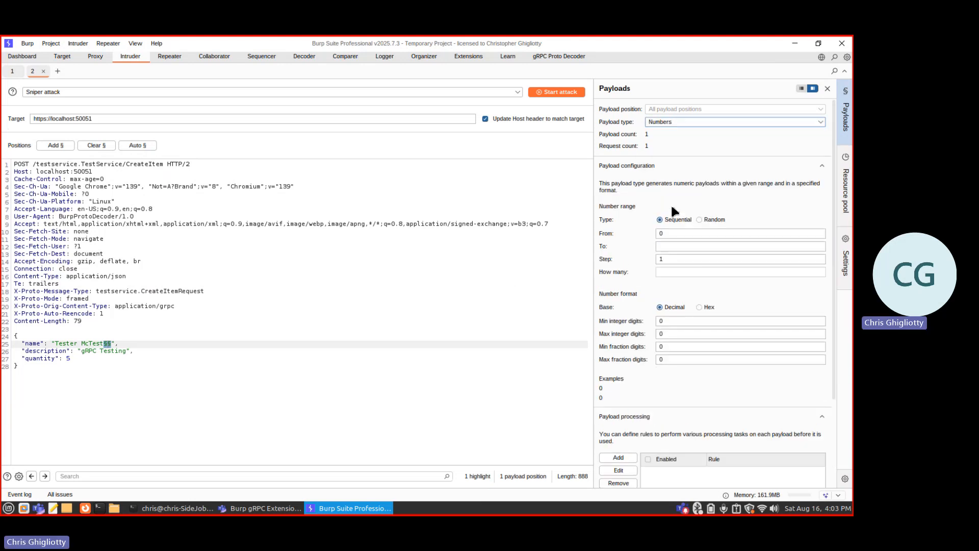
pyautogui.click(672, 243)
pyautogui.write('10')
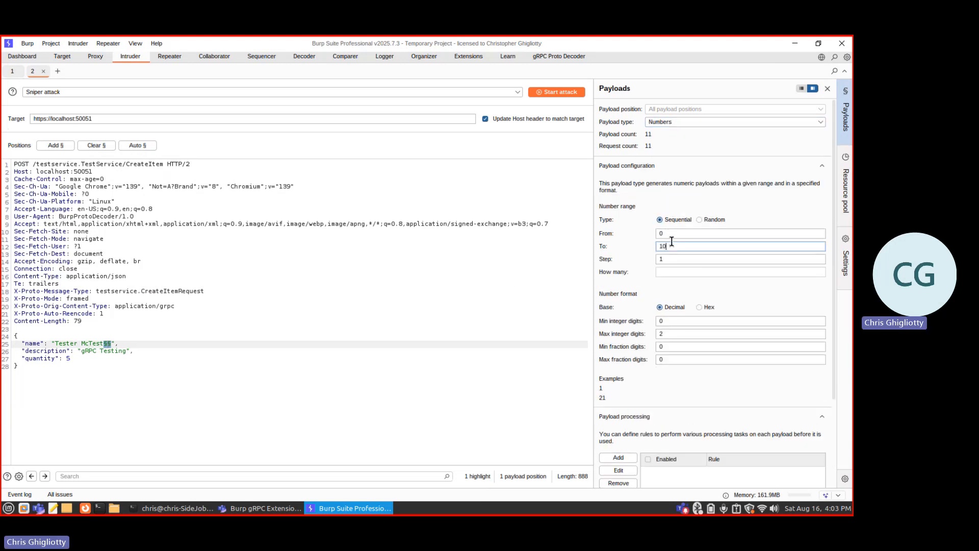
pyautogui.click(556, 91)
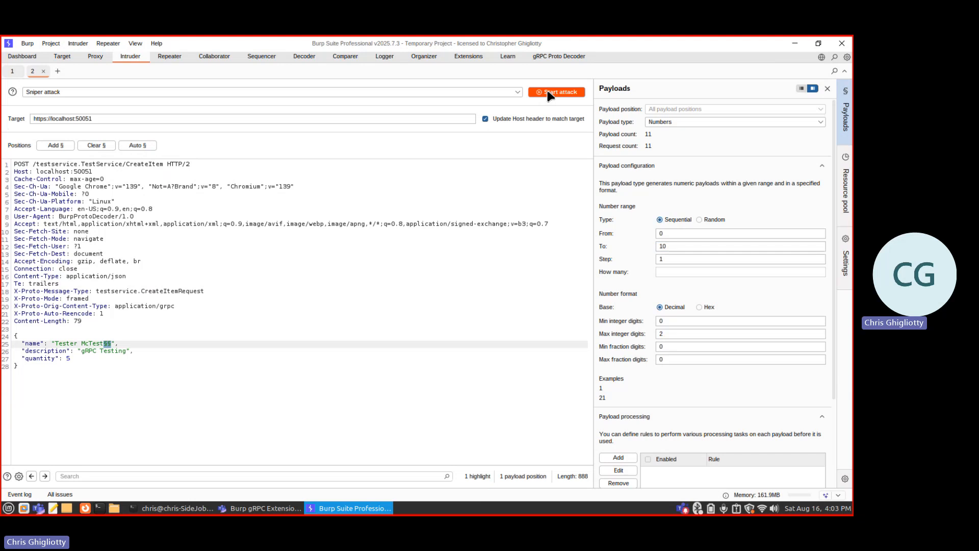
# Step: Examine the JSON requests of several attack results and the server's response for payload 9
pyautogui.click(129, 202)
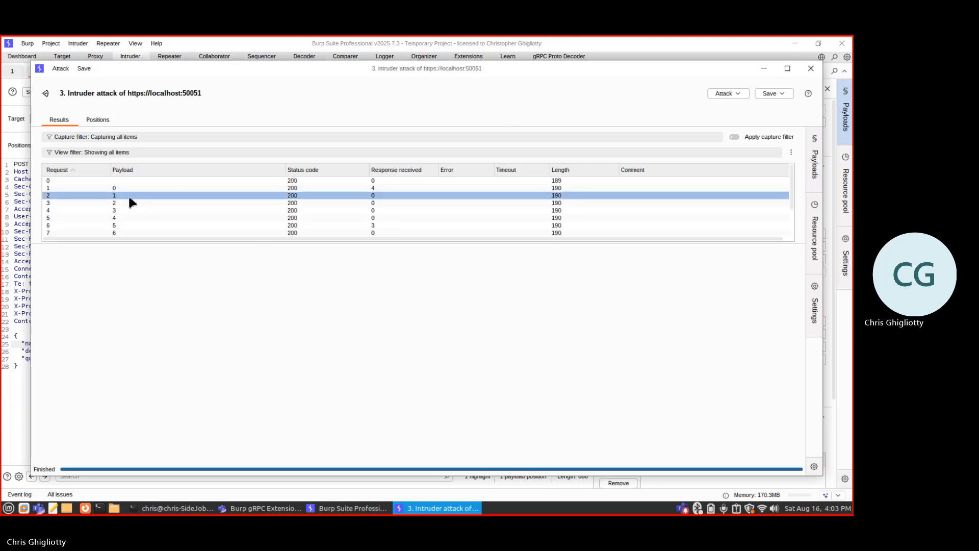
pyautogui.scroll(-1, 117, 279)
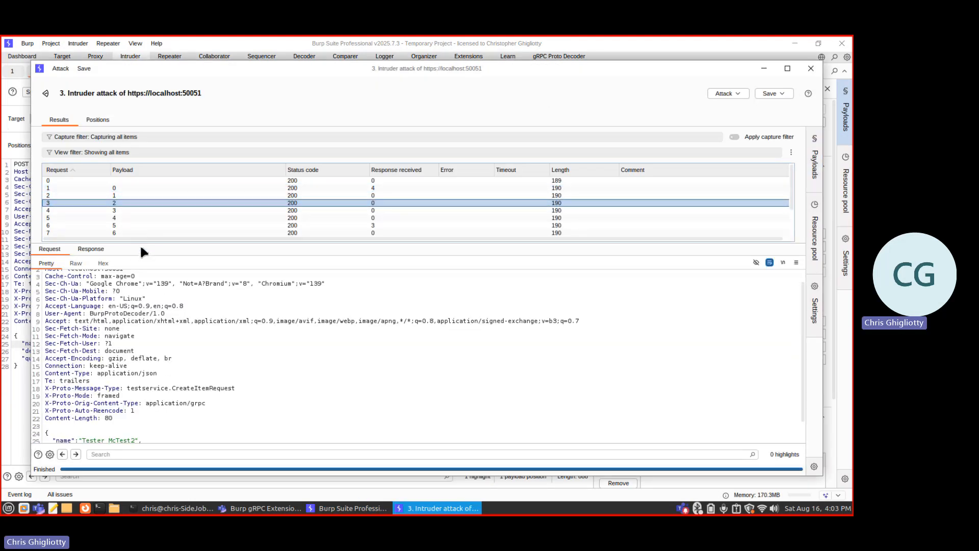
pyautogui.scroll(-1, 135, 359)
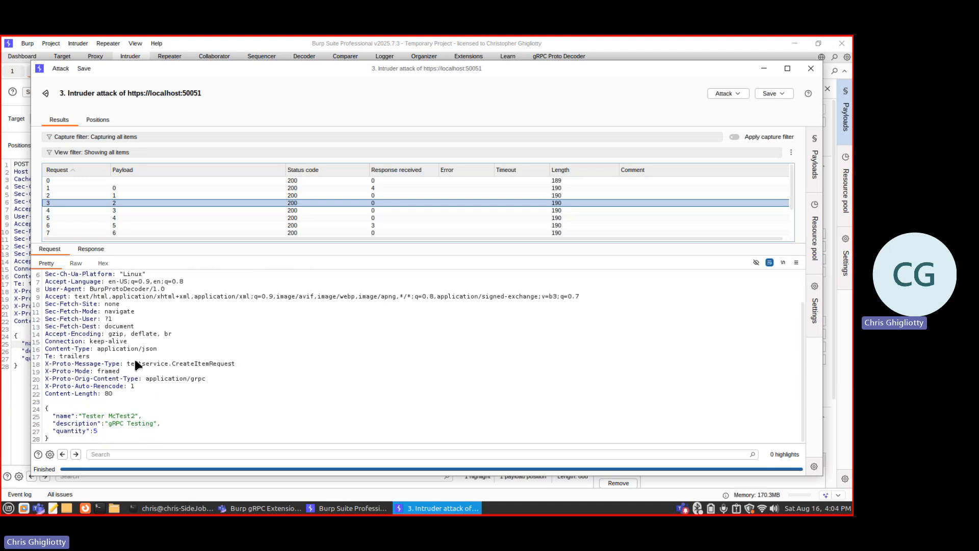
pyautogui.click(198, 211)
pyautogui.scroll(-2, 179, 336)
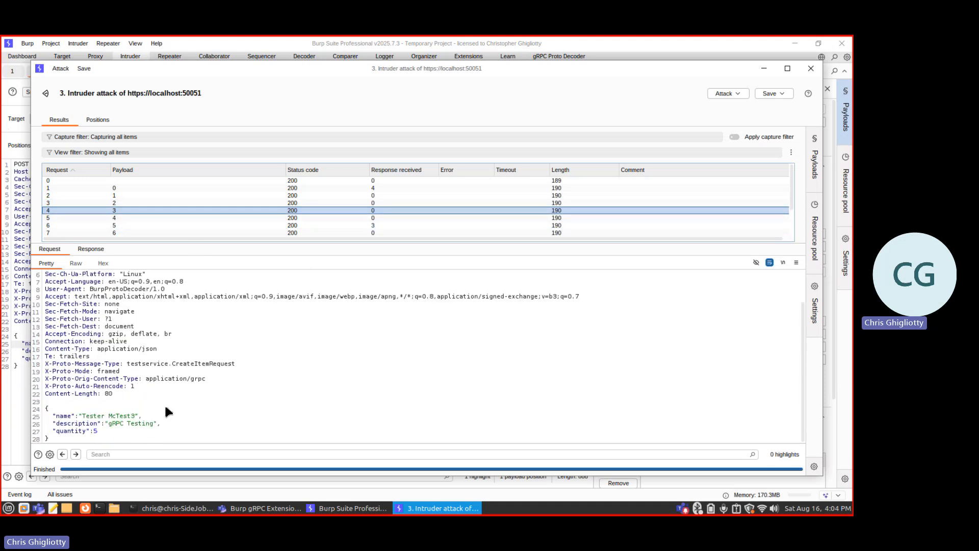
pyautogui.scroll(-1, 194, 228)
pyautogui.click(194, 229)
pyautogui.scroll(-2, 160, 390)
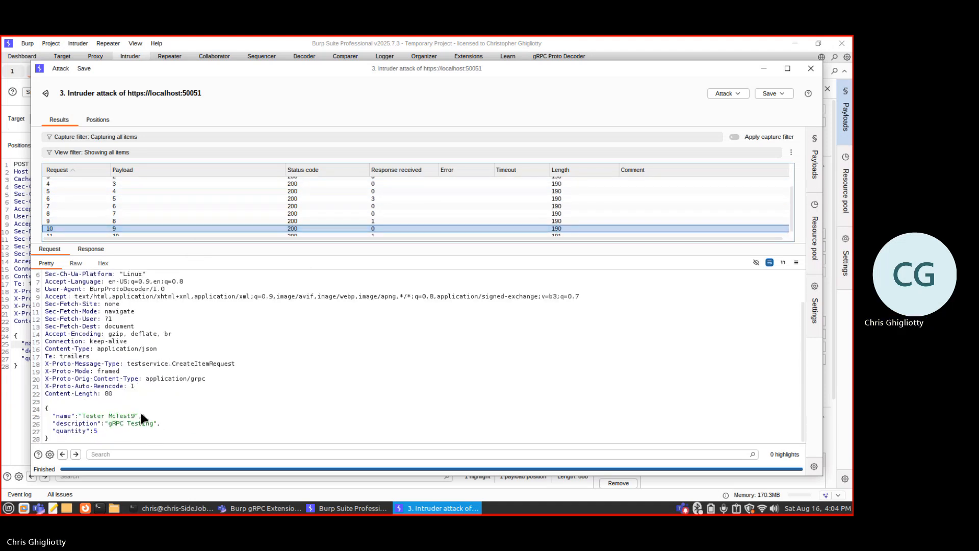
pyautogui.click(99, 249)
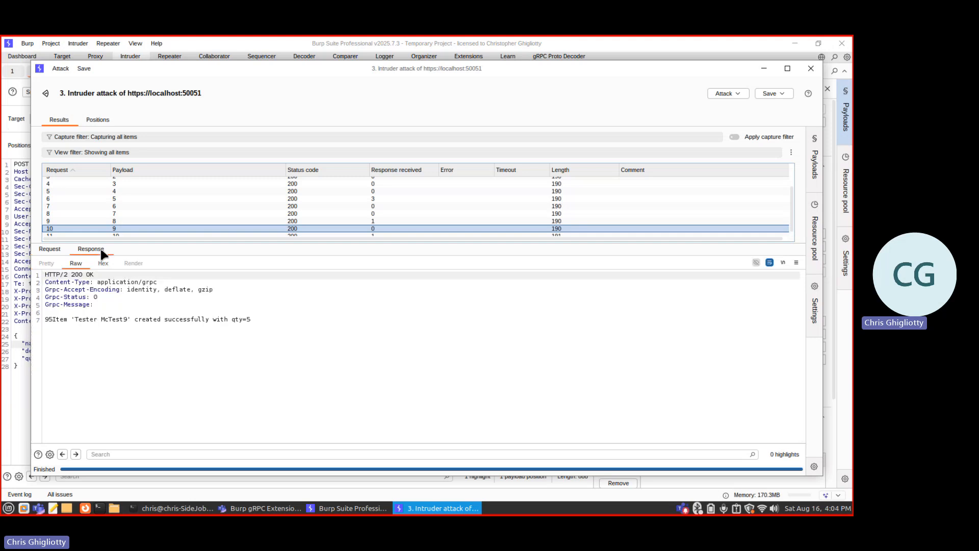
pyautogui.moveTo(154, 331); pyautogui.dragTo(146, 327)
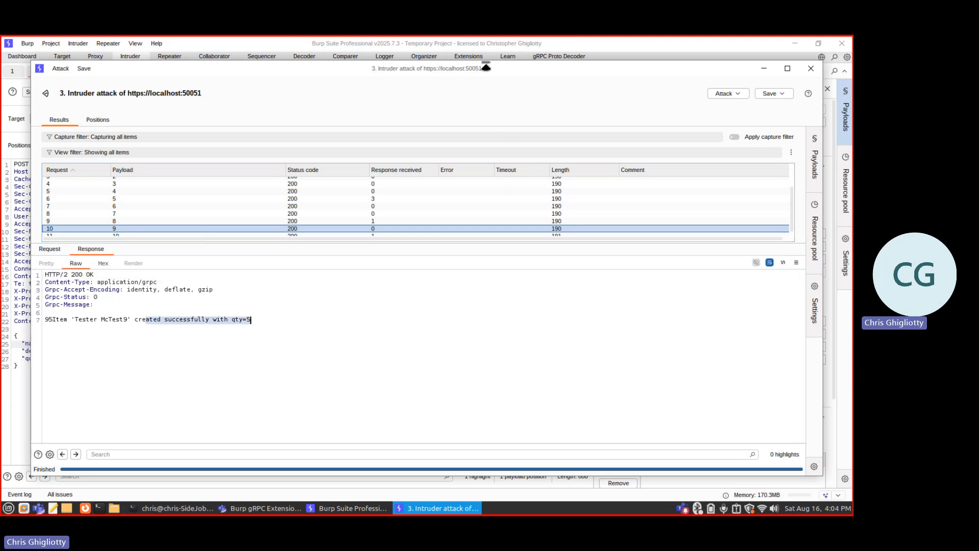
# Step: Inspect the encoded bodies and responses of several Intruder entries in Logger
pyautogui.click(383, 57)
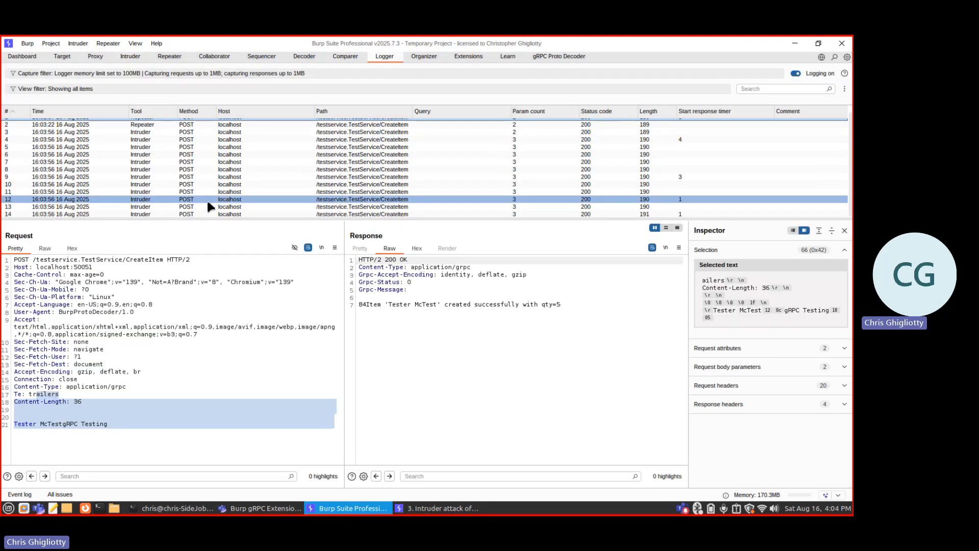
pyautogui.click(212, 162)
pyautogui.click(202, 184)
pyautogui.click(197, 206)
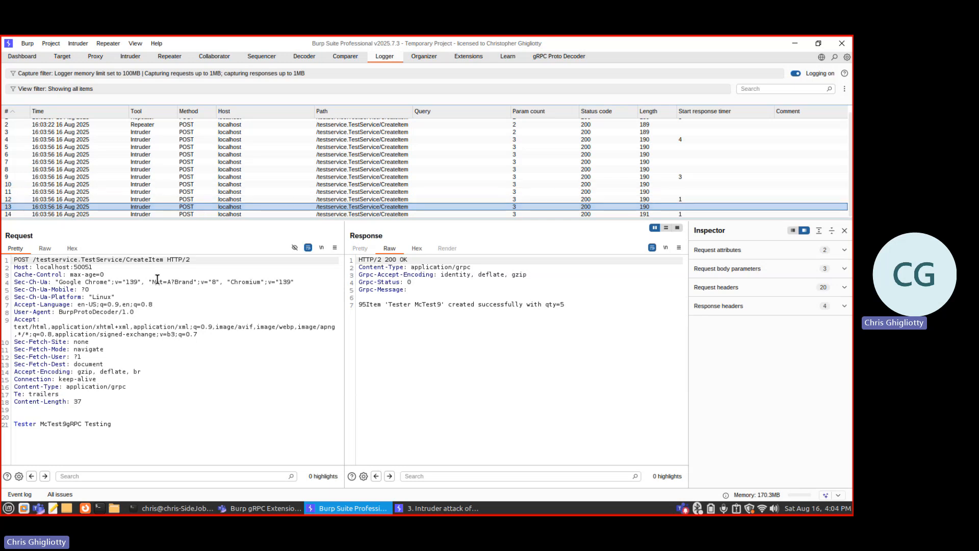
pyautogui.click(225, 177)
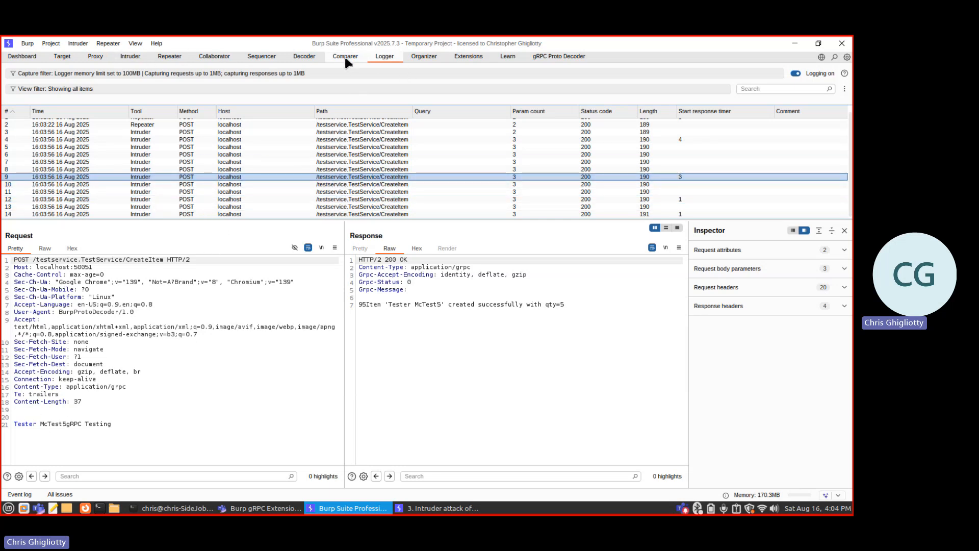
# Step: Enable gRPC re-encoding for Scanner in the gRPC Proto Decoder's settings
pyautogui.click(131, 57)
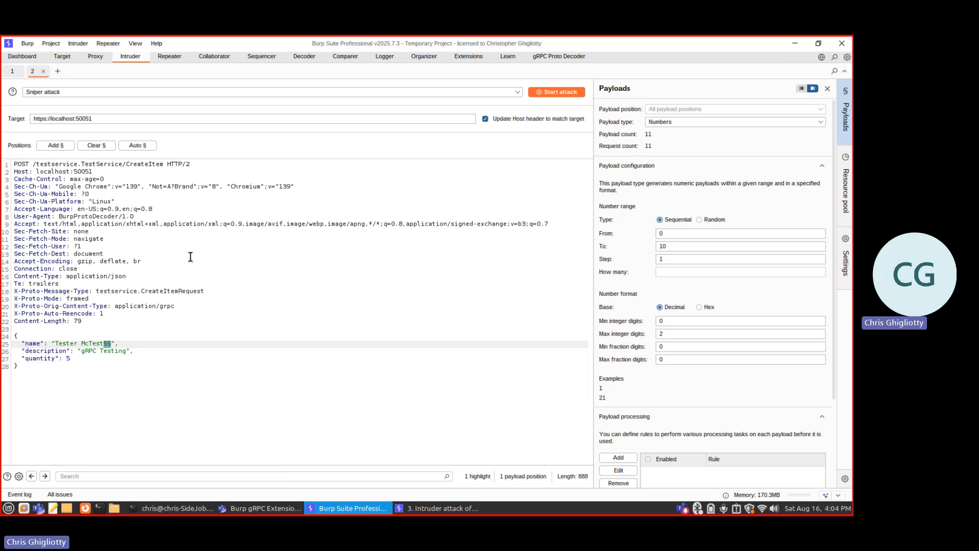
pyautogui.rightClick(147, 321)
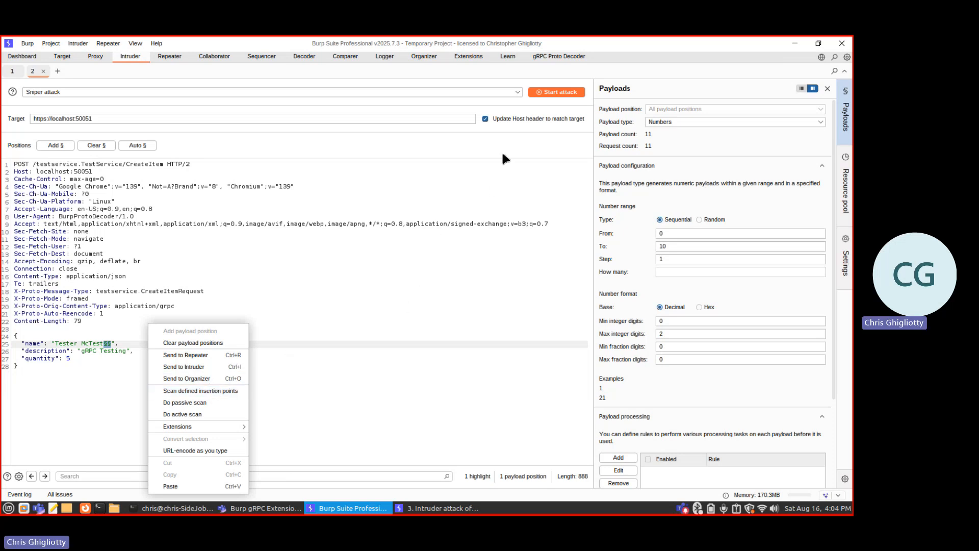
pyautogui.click(260, 262)
pyautogui.click(558, 56)
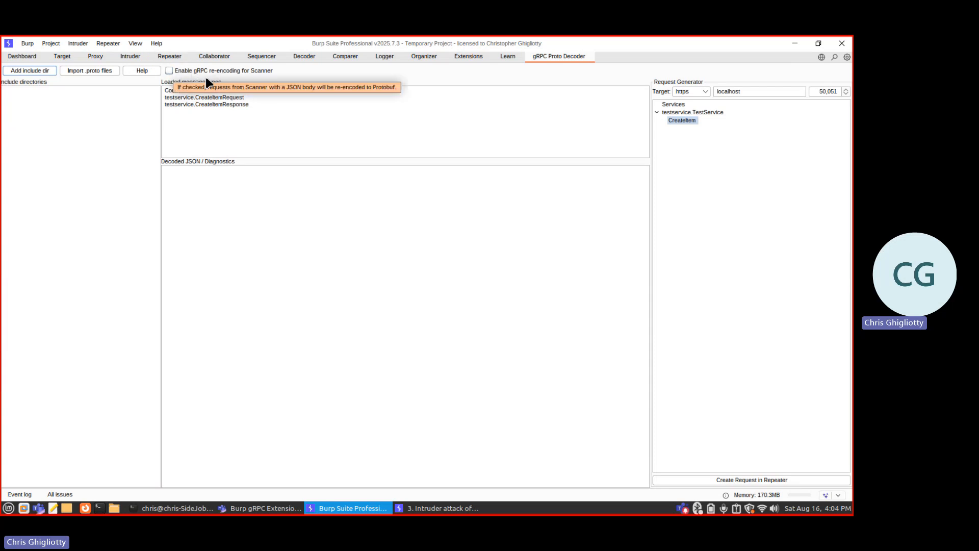
pyautogui.click(169, 71)
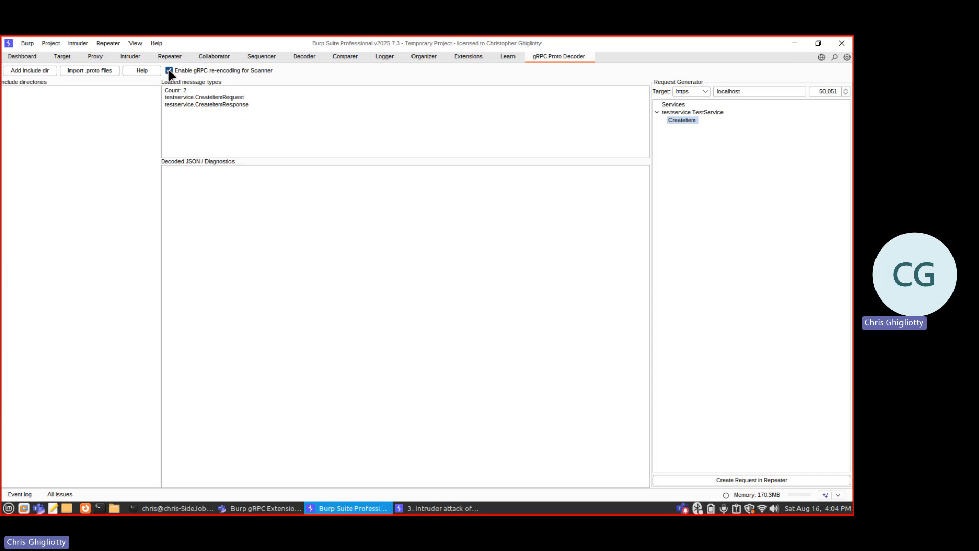
# Step: Set up a scan of the Intruder request's defined insertion points and begin a new auditing configuration for it
pyautogui.click(130, 55)
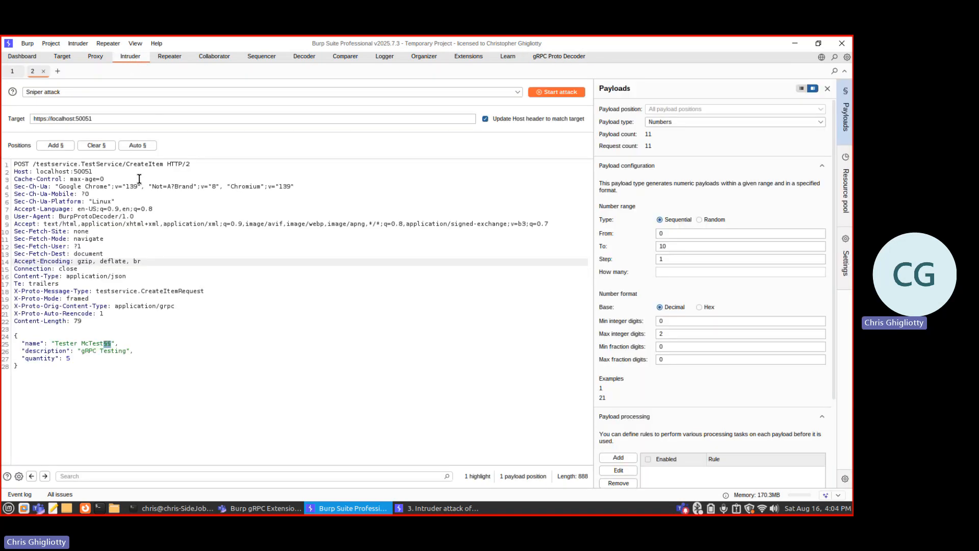
pyautogui.rightClick(199, 287)
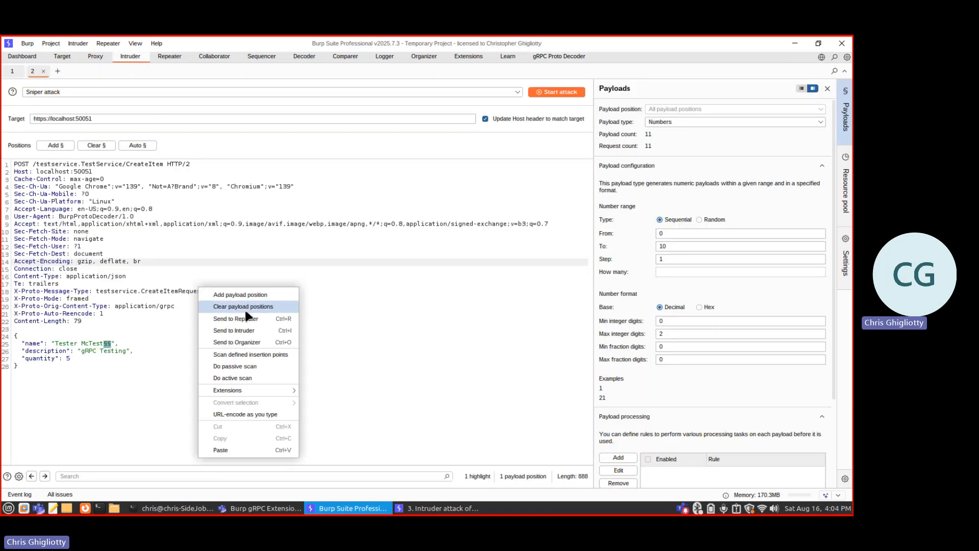
pyautogui.click(259, 357)
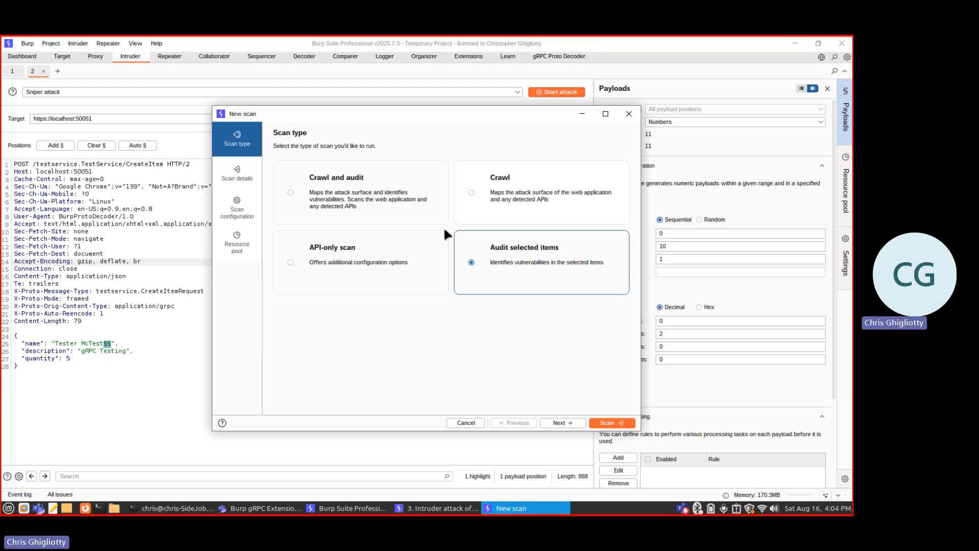
pyautogui.click(242, 217)
pyautogui.click(605, 192)
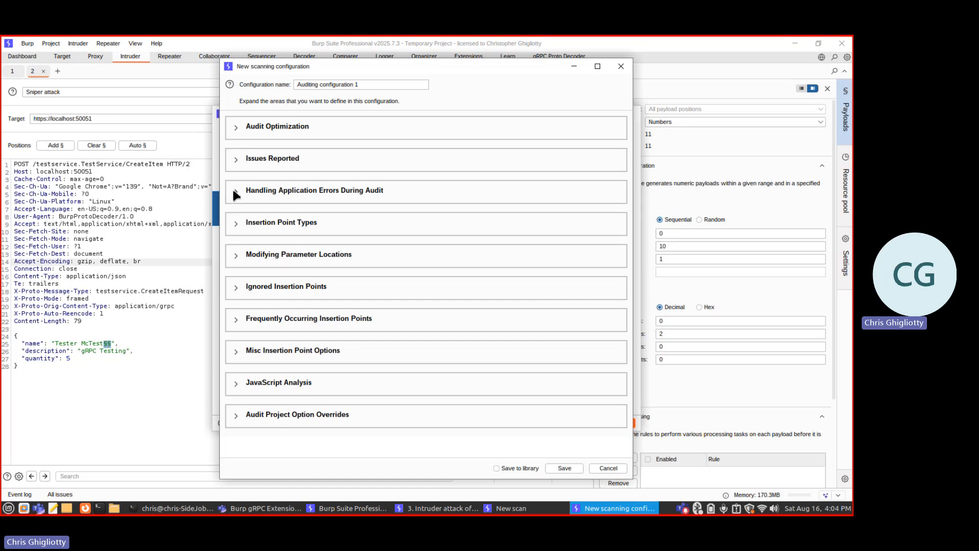
# Step: Limit the configuration's individual issues to OS command injection and the first two SQL injection entries, save it and run the scan
pyautogui.click(236, 160)
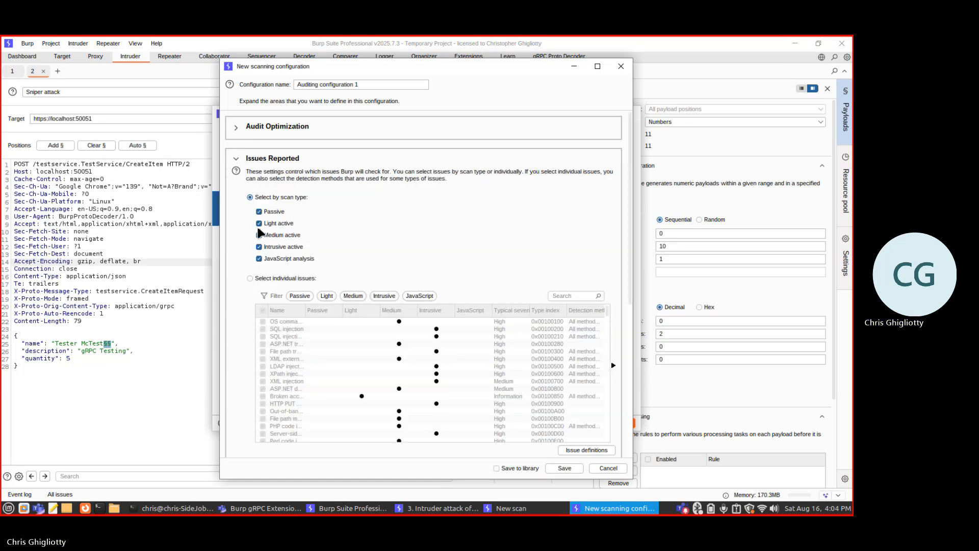
pyautogui.click(307, 359)
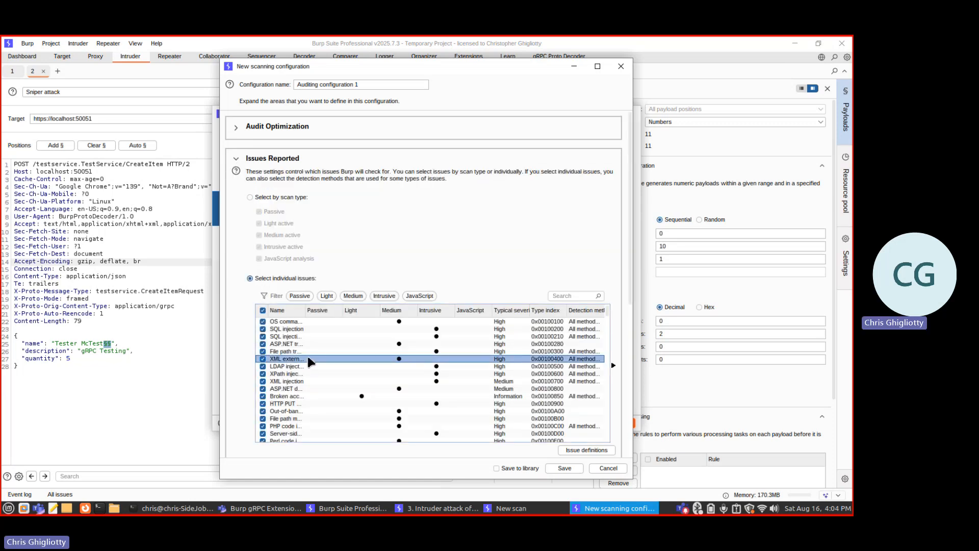
pyautogui.hotkey('ctrl', 'a')
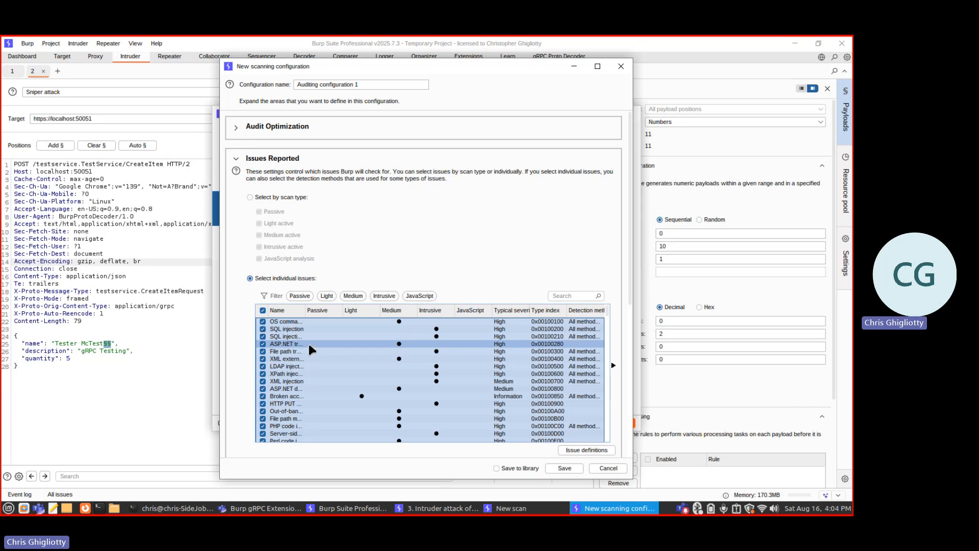
pyautogui.click(262, 310)
pyautogui.click(269, 323)
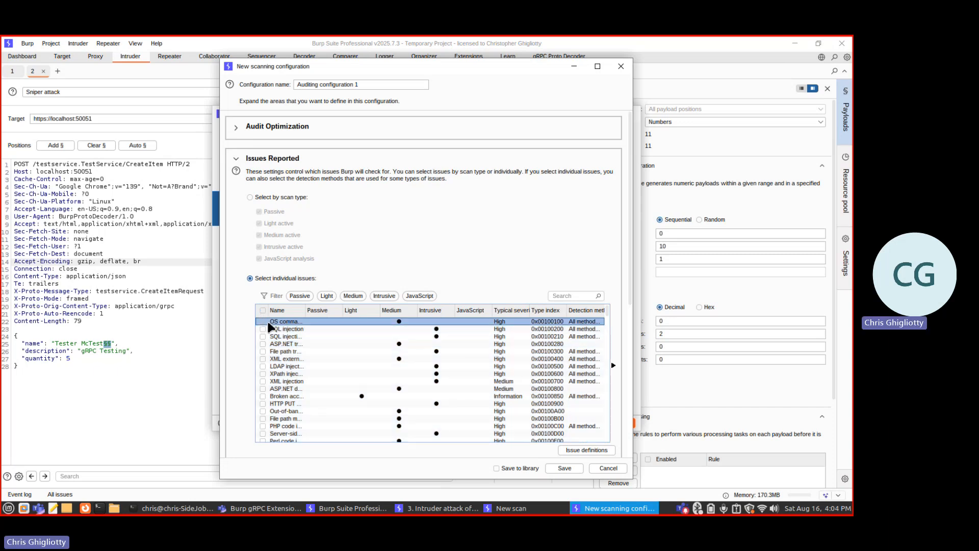
pyautogui.click(263, 329)
pyautogui.click(263, 336)
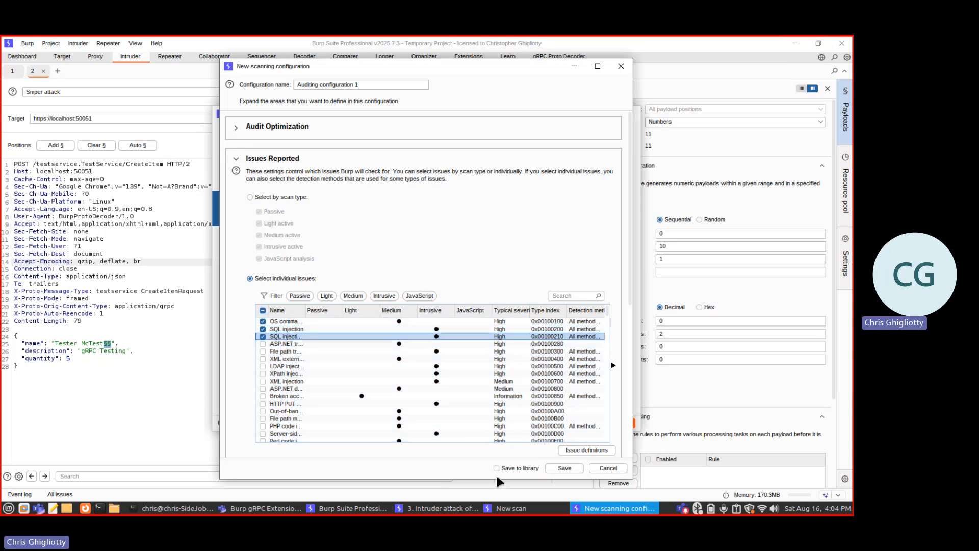
pyautogui.click(572, 468)
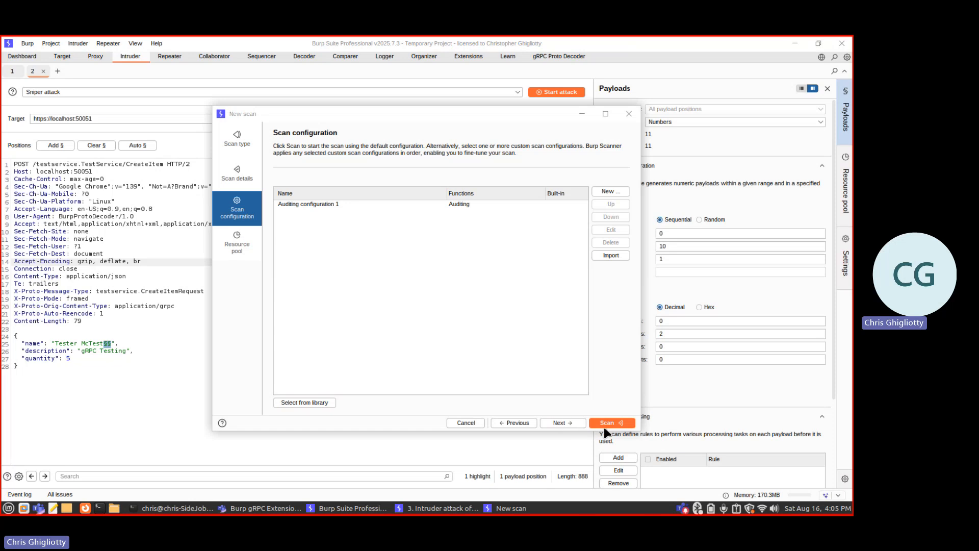
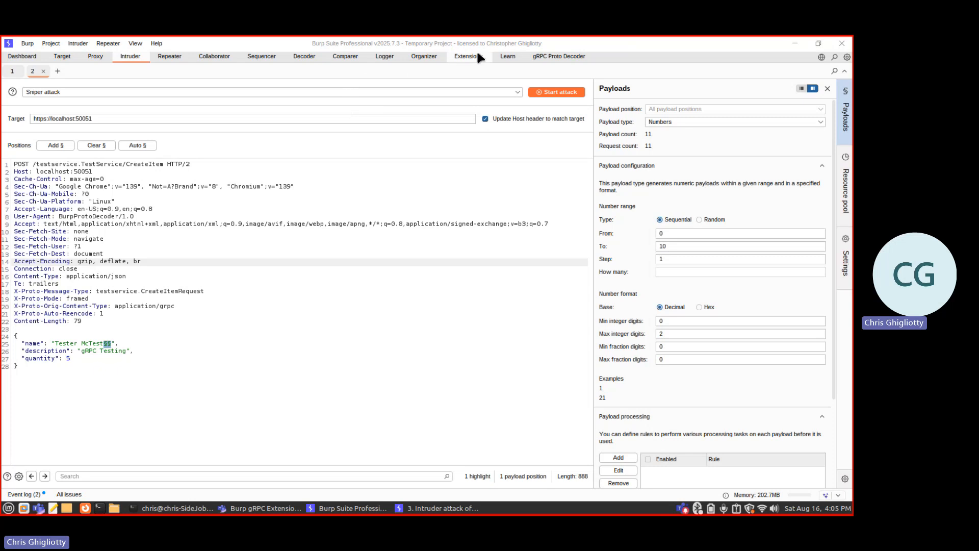
# Step: Return to Logger to examine the traffic recorded for the scan of the CreateItem request
pyautogui.click(389, 56)
pyautogui.click(251, 200)
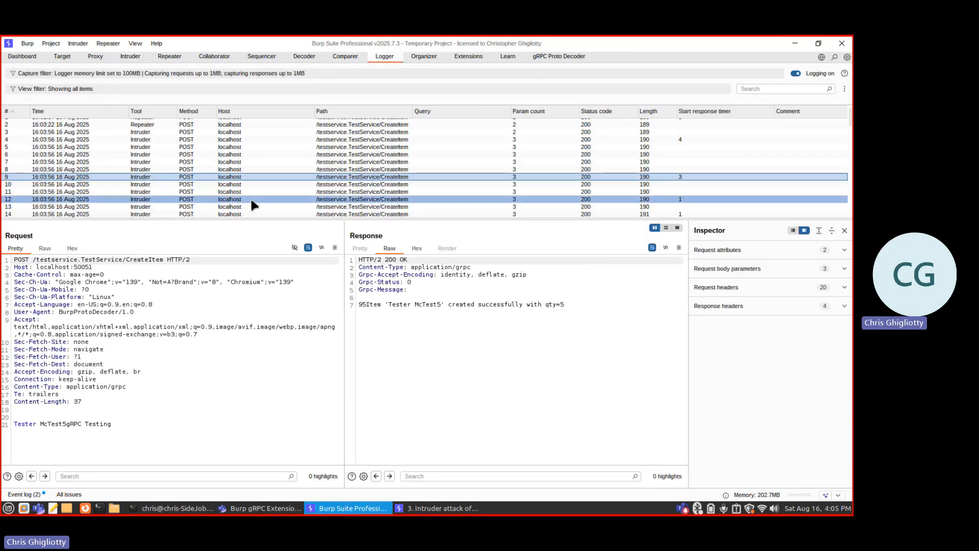